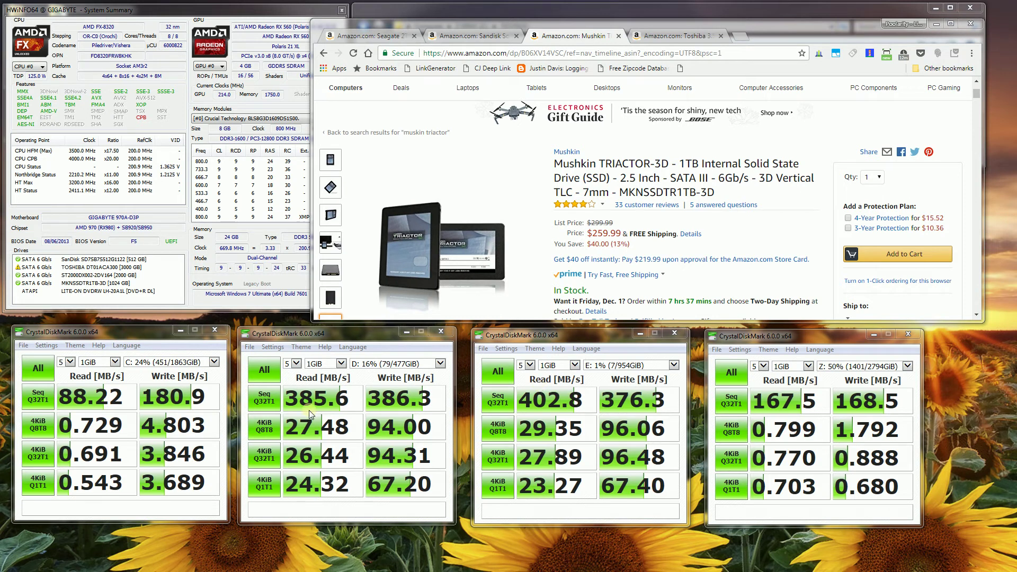
# Flip between the SanDisk X300 and Mushkin TRIACTOR listings, then go to the Seagate 2TB FireCuda page.
pyautogui.click(479, 35)
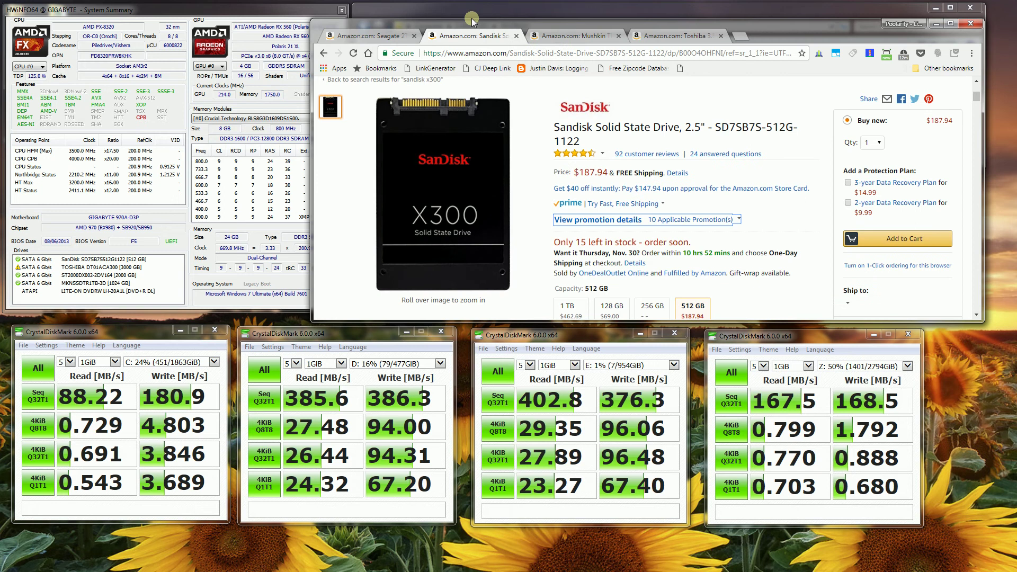
pyautogui.click(585, 37)
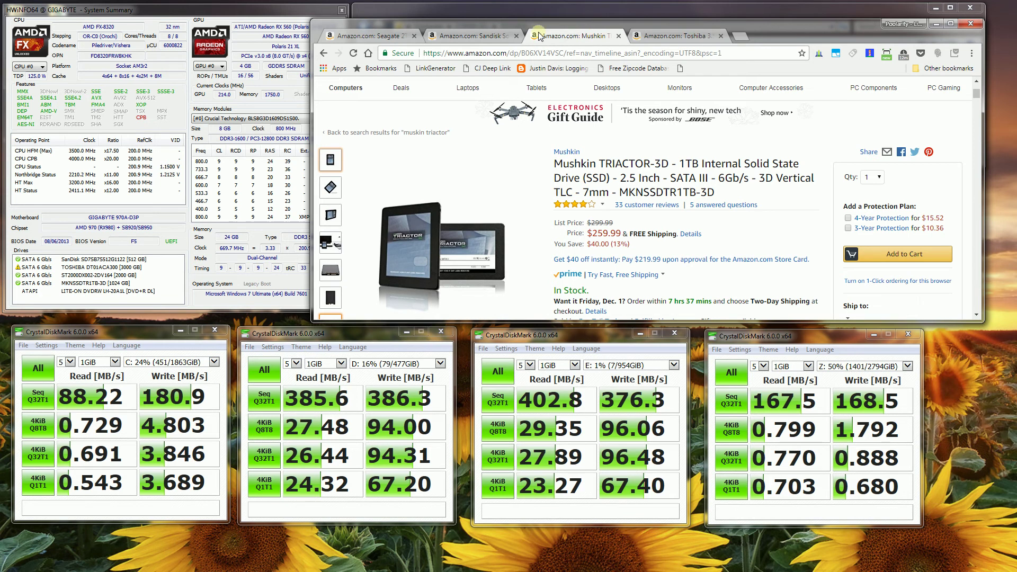
pyautogui.click(476, 36)
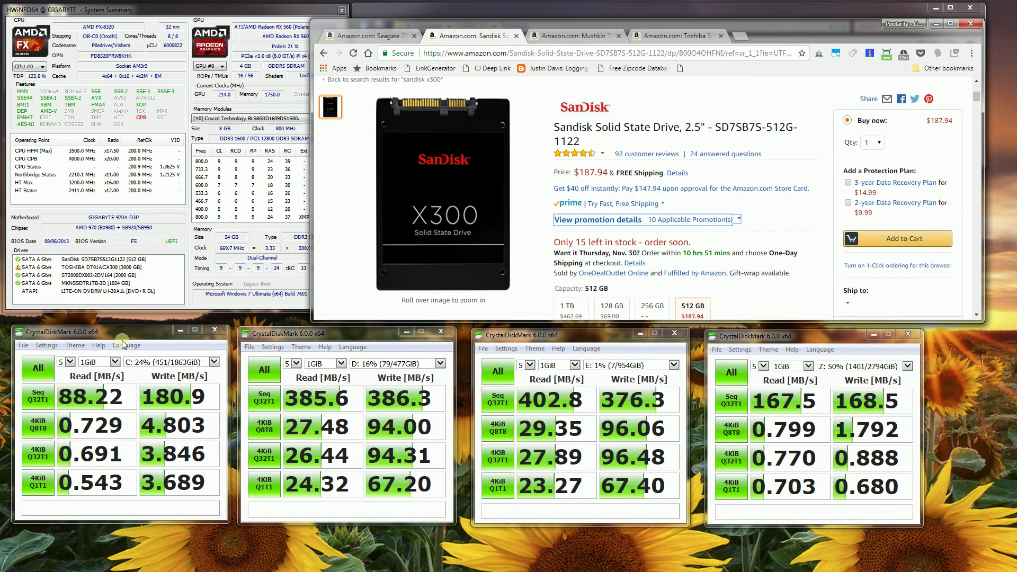
pyautogui.hotkey('ctrl', 'shift', 'Tab')
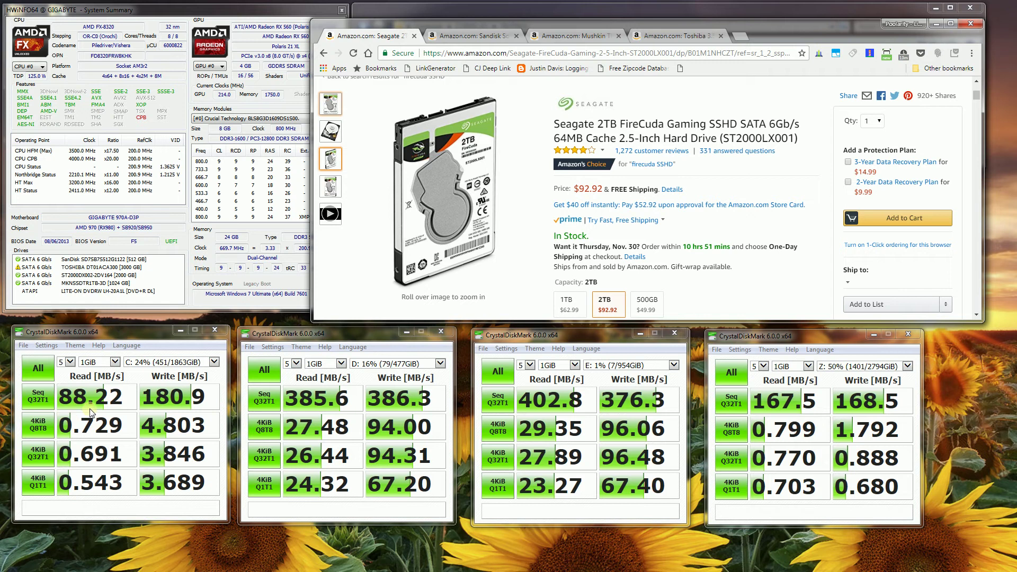
# View the Toshiba 3TB listing and the Z: and E: benchmarks, then minimize Chrome to reveal TESTFILES.
pyautogui.click(671, 36)
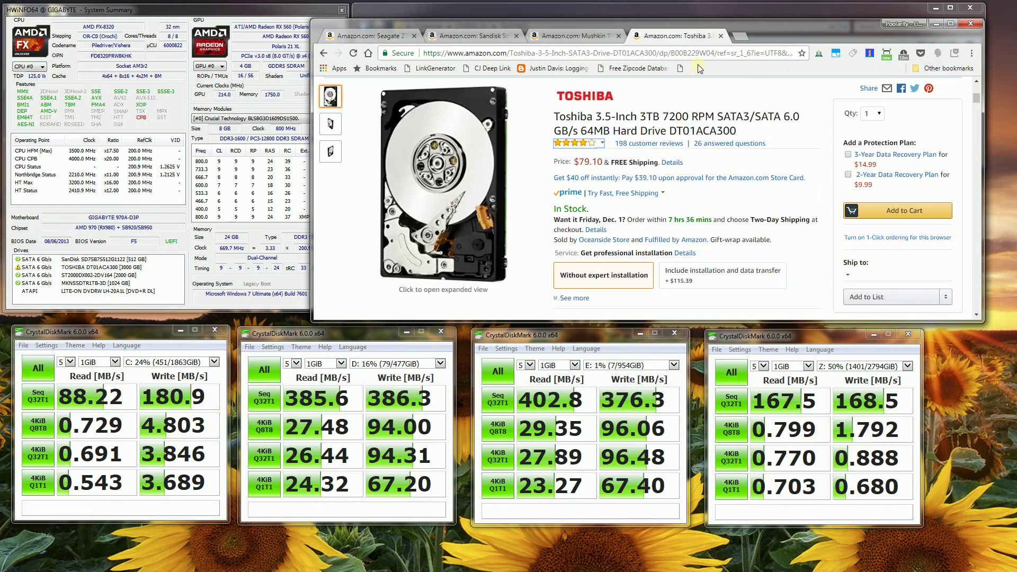
pyautogui.click(809, 340)
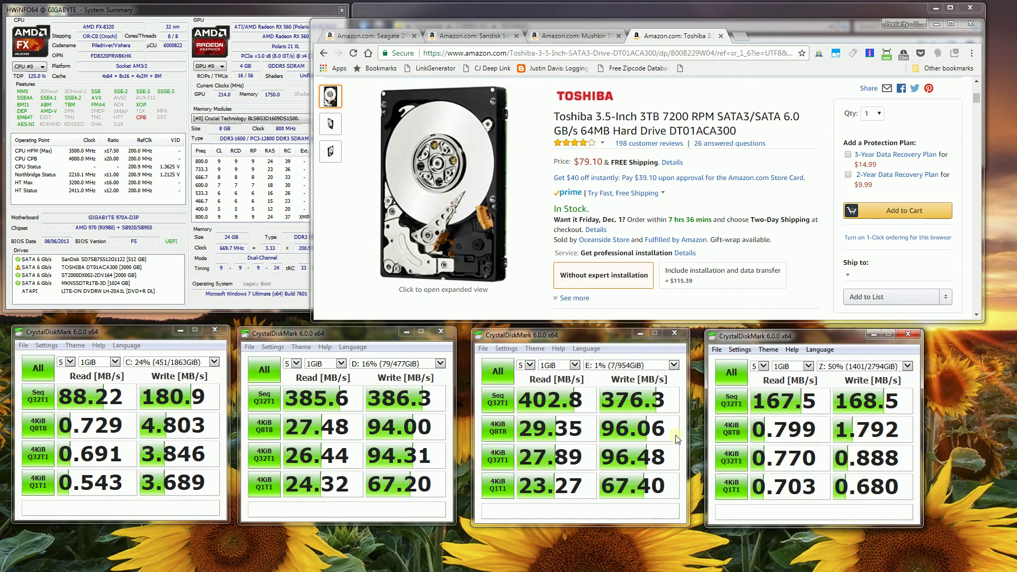
pyautogui.click(578, 338)
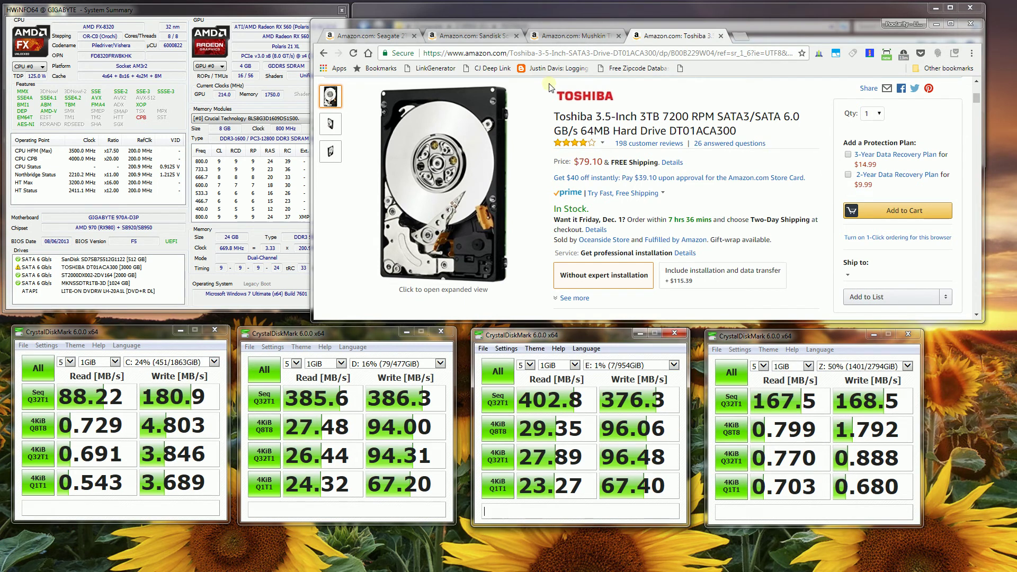
pyautogui.click(563, 36)
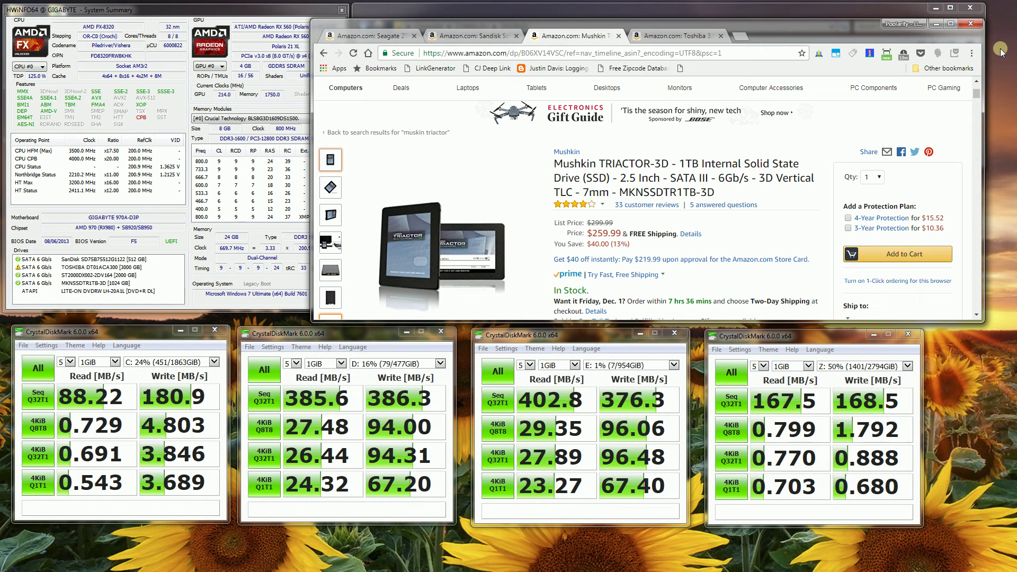
pyautogui.click(935, 25)
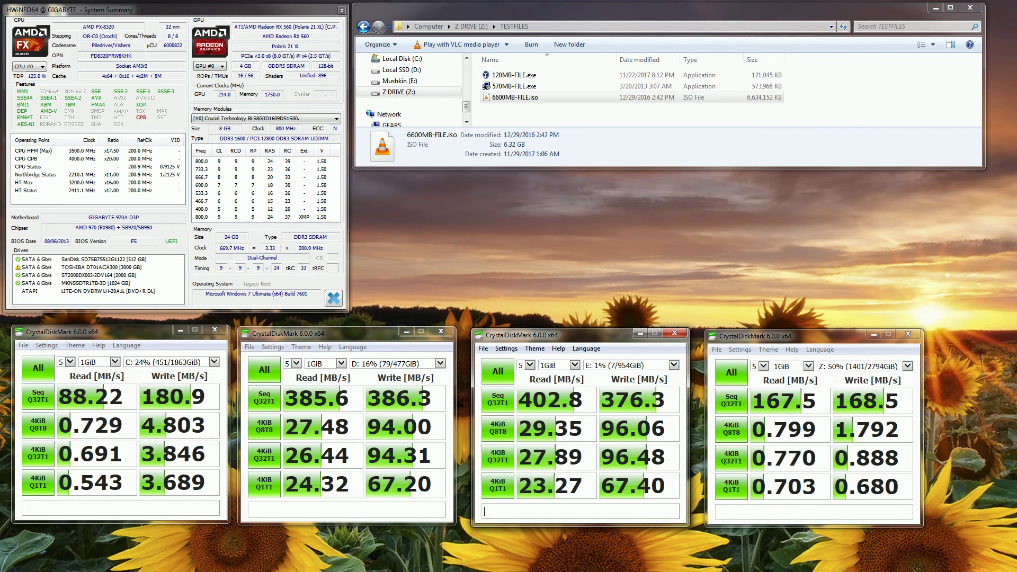
# Permanently delete the three test files from Mushkin (E:).
pyautogui.hotkey('alt', 'Tab')
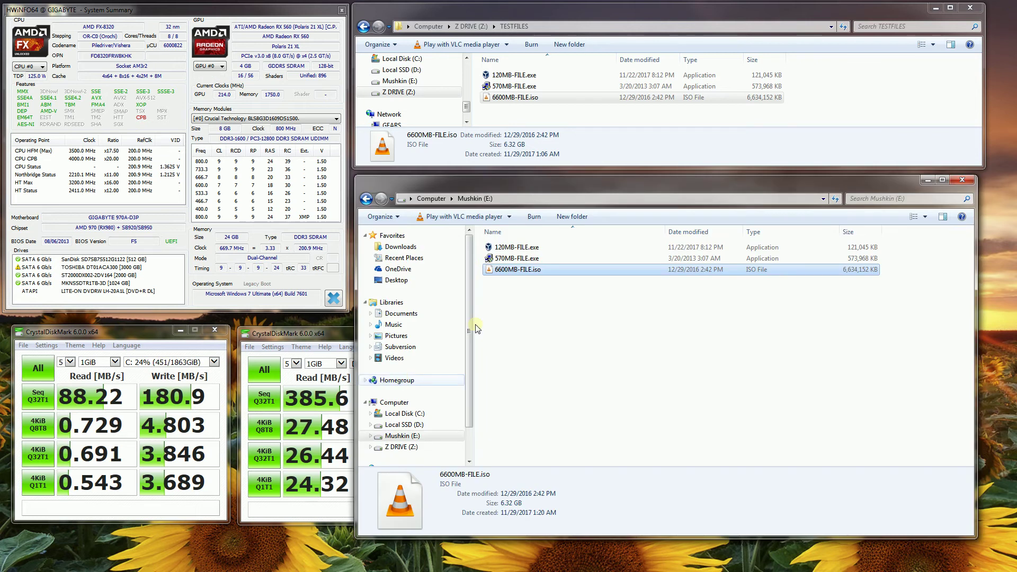
pyautogui.click(586, 303)
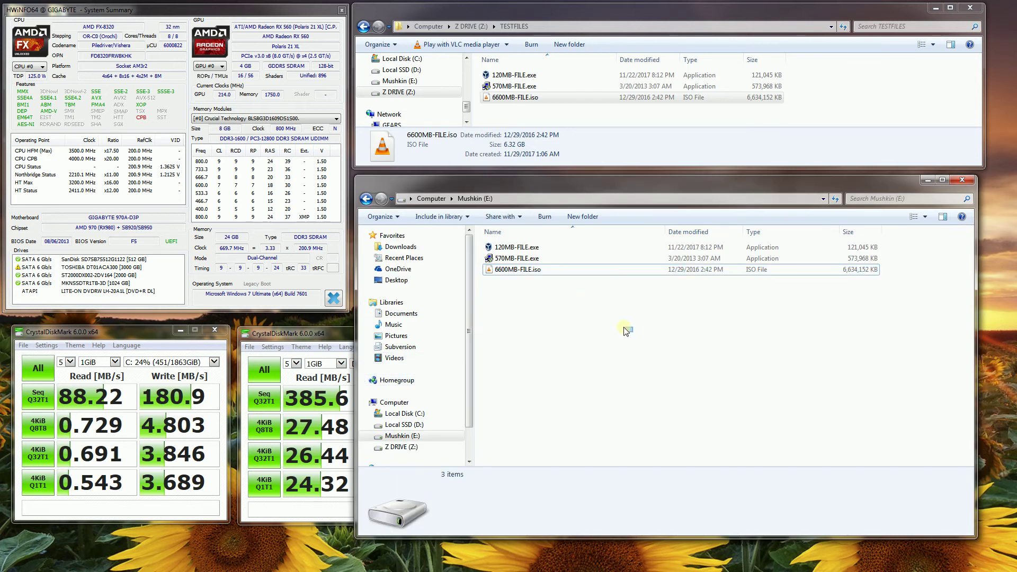
pyautogui.moveTo(632, 332); pyautogui.dragTo(597, 324)
pyautogui.moveTo(506, 253); pyautogui.dragTo(477, 240)
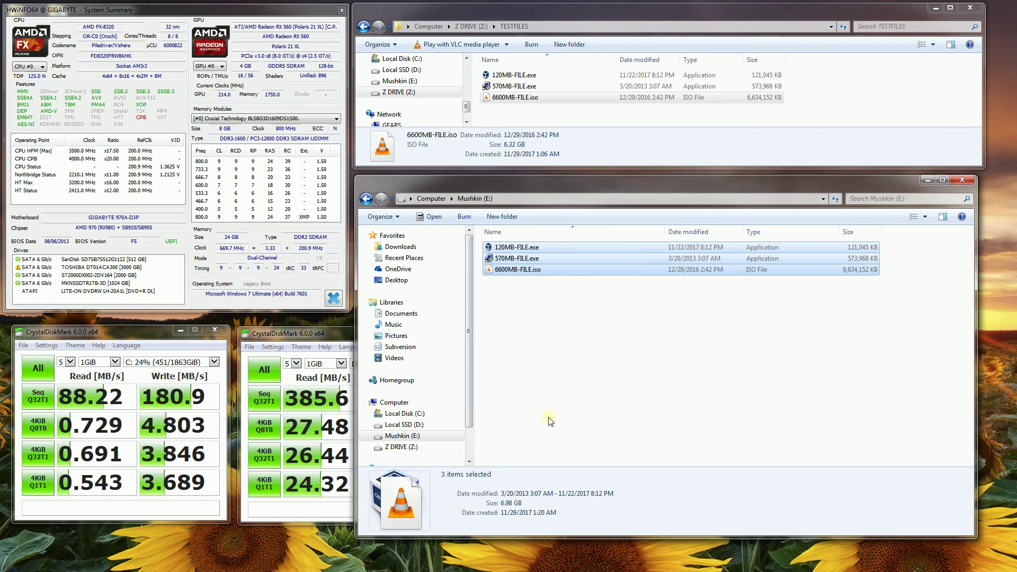
pyautogui.hotkey('shift', 'Delete')
pyautogui.press('Return')
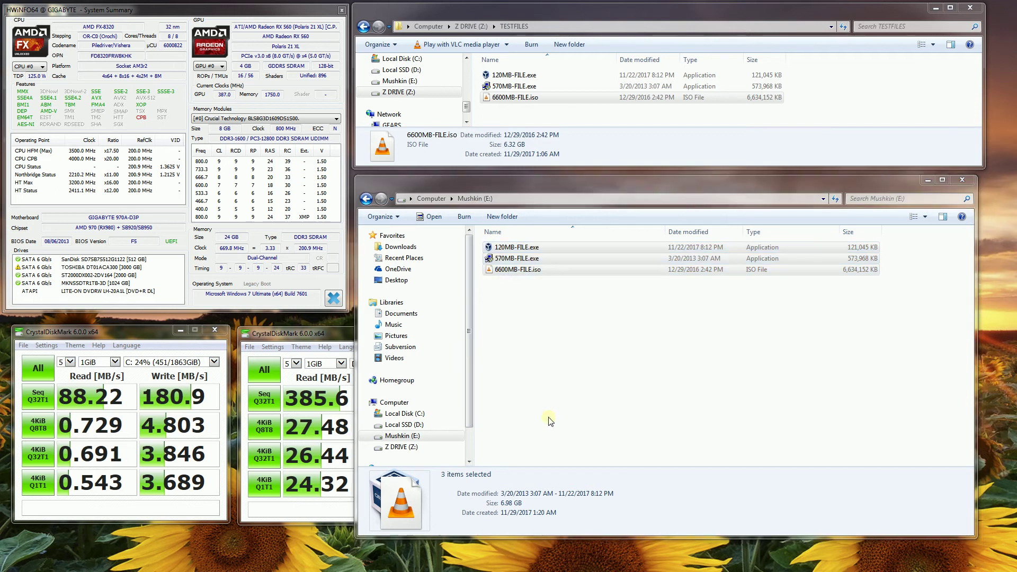
# Permanently delete all three files in New folder on Local SSD (D:).
pyautogui.click(405, 430)
pyautogui.doubleClick(508, 259)
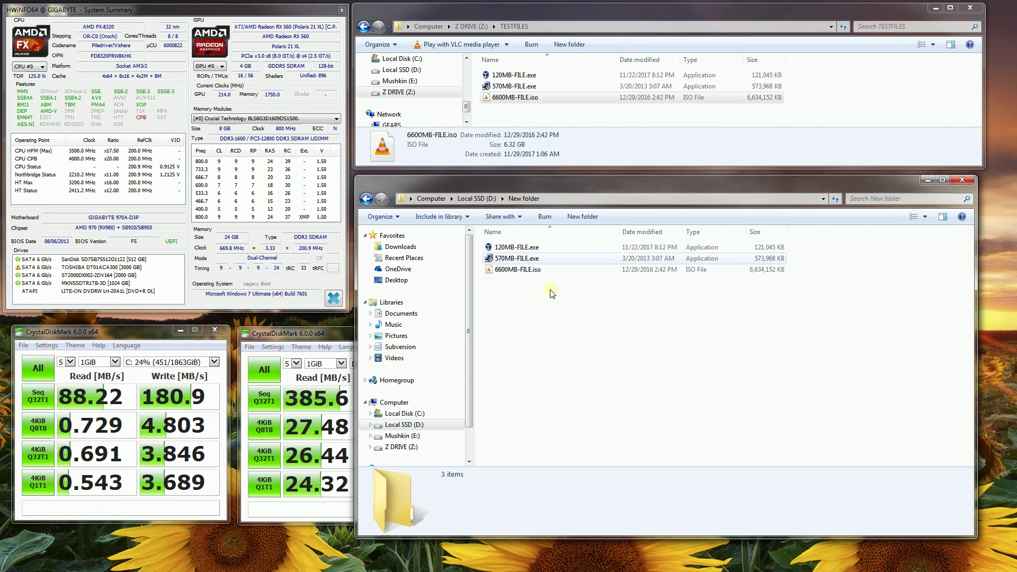
pyautogui.hotkey('ctrl', 'a')
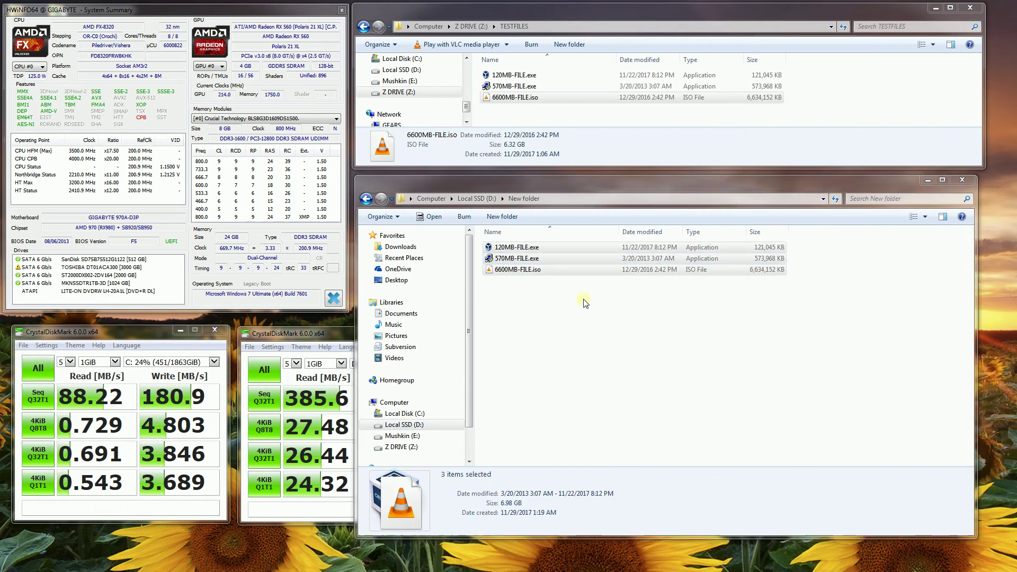
pyautogui.hotkey('shift', 'Delete')
pyautogui.press('Return')
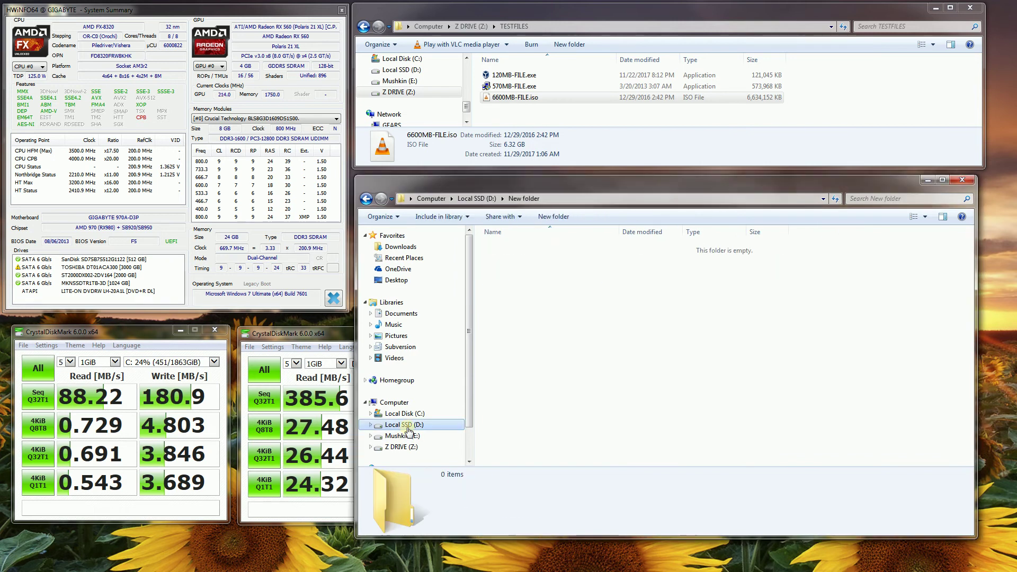
# Permanently delete the three files in C:\Temp\Junk.
pyautogui.click(403, 414)
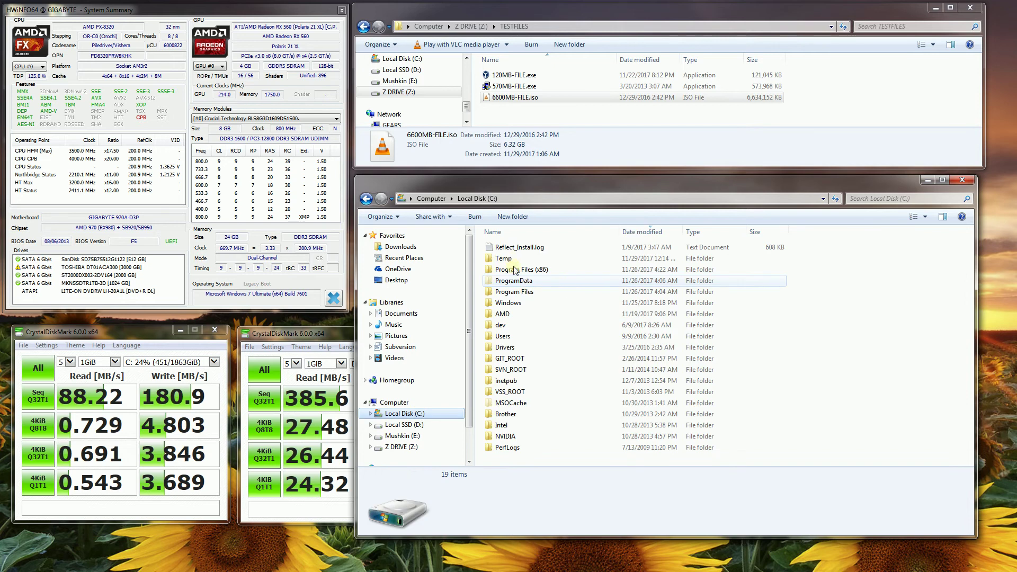
pyautogui.doubleClick(539, 260)
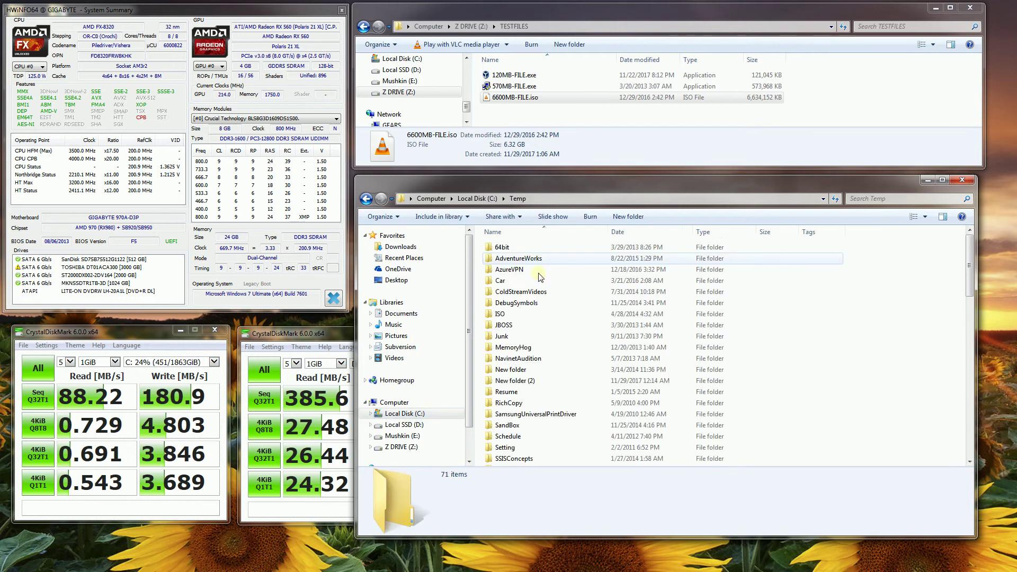
pyautogui.doubleClick(503, 335)
pyautogui.moveTo(597, 314); pyautogui.dragTo(485, 238)
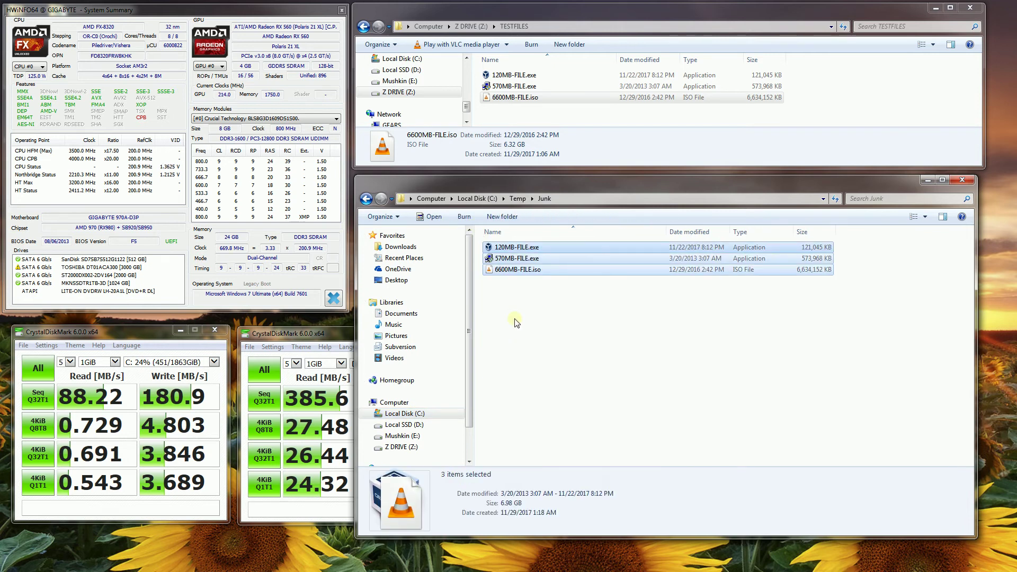
pyautogui.hotkey('shift', 'Delete')
pyautogui.press('Return')
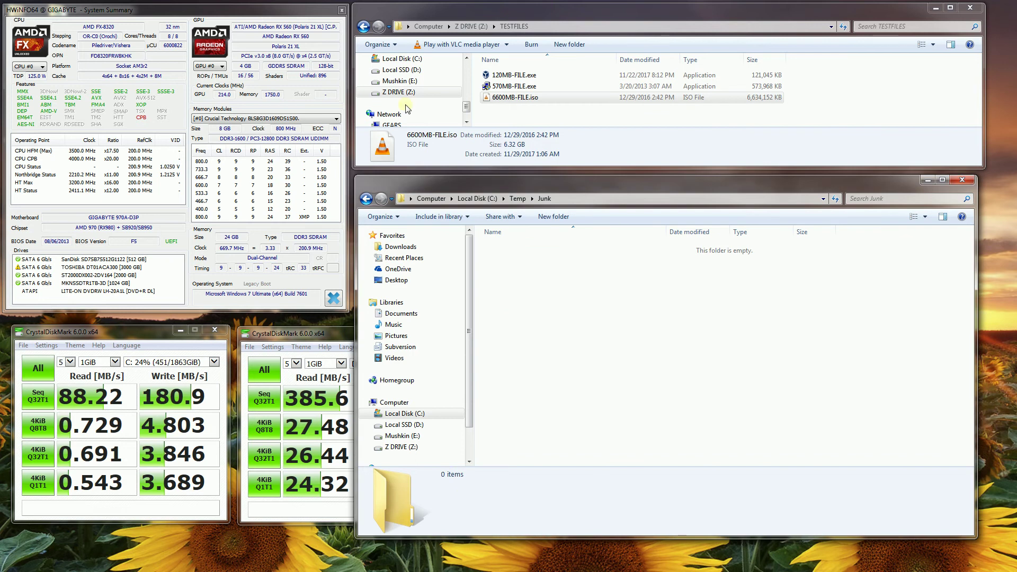
# Drag 120MB-FILE.exe, 570MB-FILE.exe and 6600MB-FILE.iso one by one from TESTFILES into Junk.
pyautogui.click(541, 75)
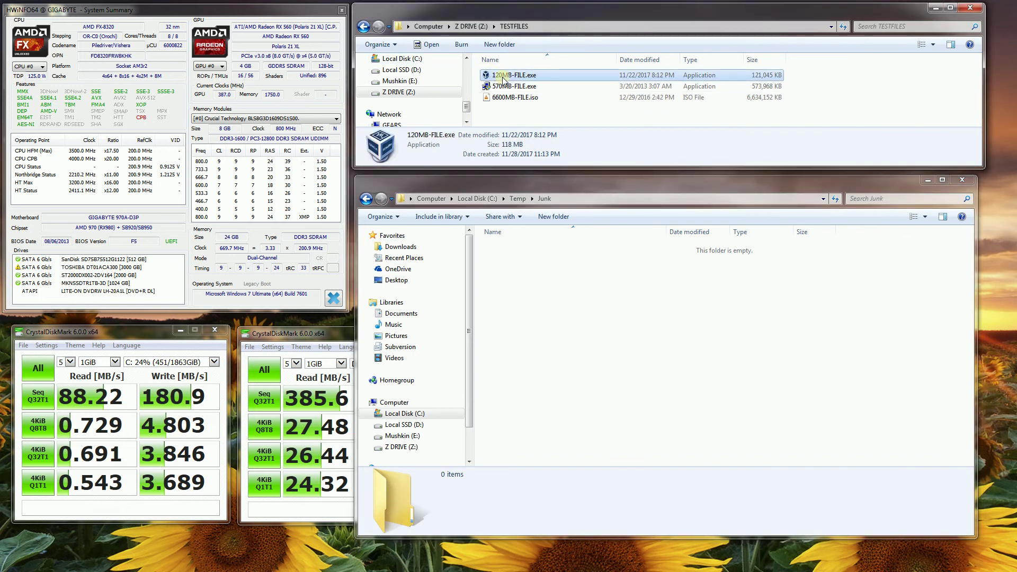
pyautogui.moveTo(503, 80); pyautogui.dragTo(569, 277)
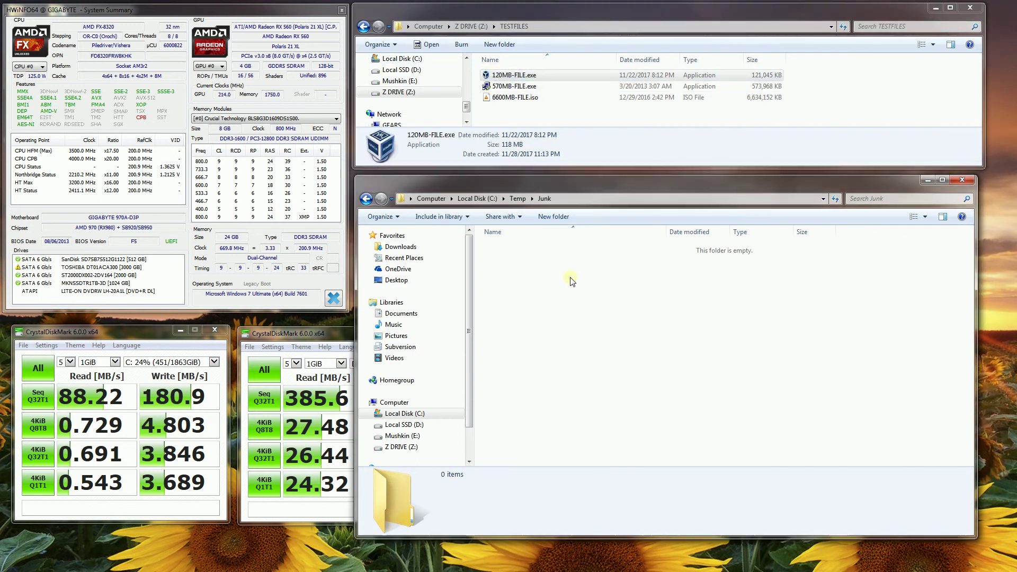
pyautogui.click(514, 86)
pyautogui.moveTo(511, 88); pyautogui.dragTo(569, 319)
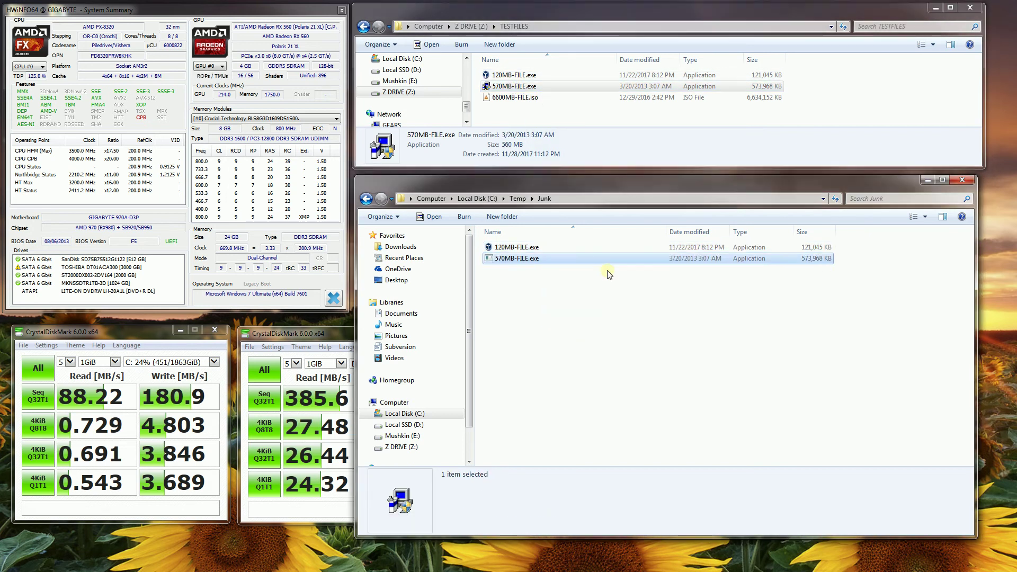
pyautogui.click(536, 17)
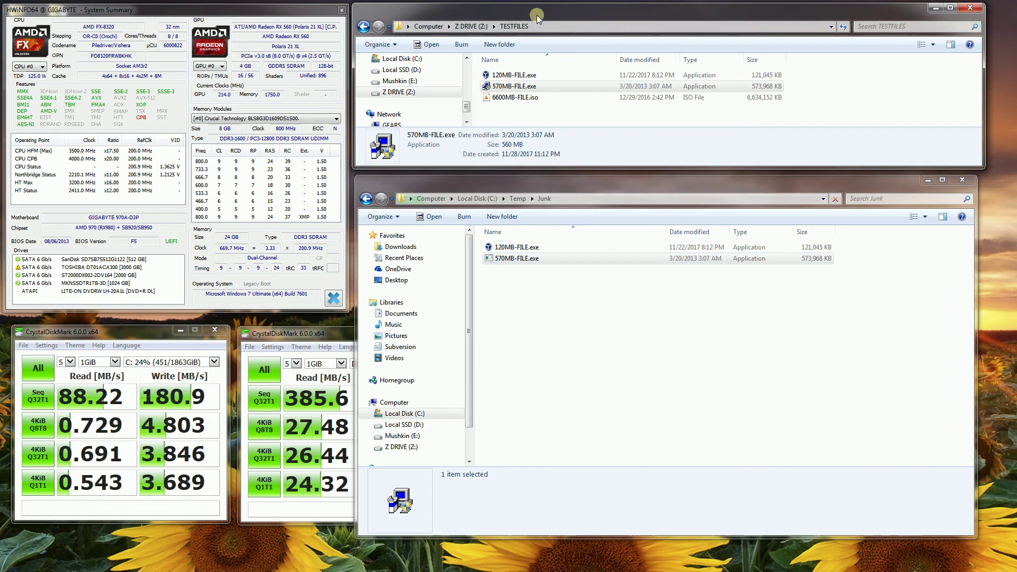
pyautogui.click(517, 99)
pyautogui.moveTo(513, 99); pyautogui.dragTo(553, 303)
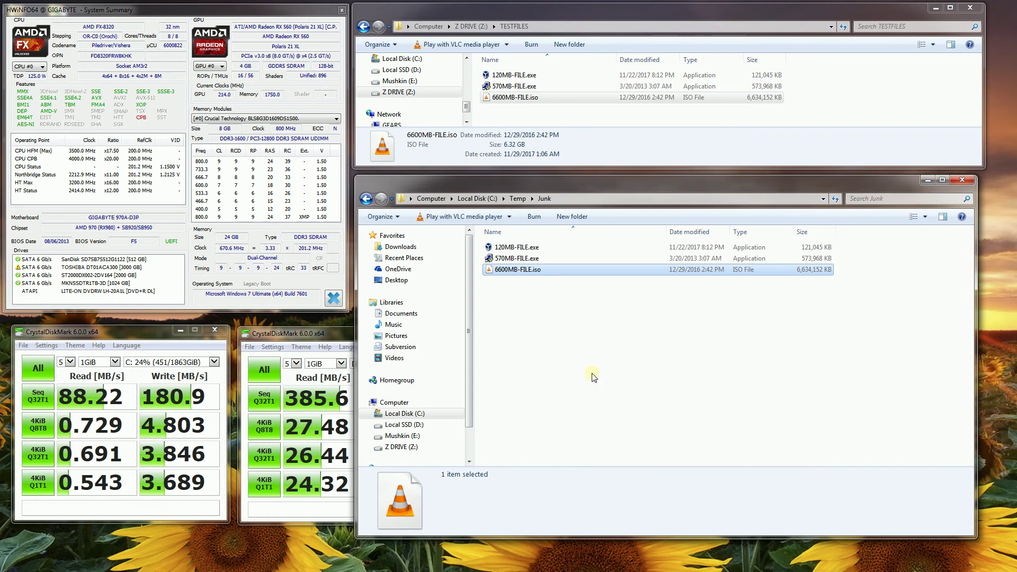
# Open New folder on Local SSD (D:) and copy 120MB-FILE.exe into it.
pyautogui.click(405, 425)
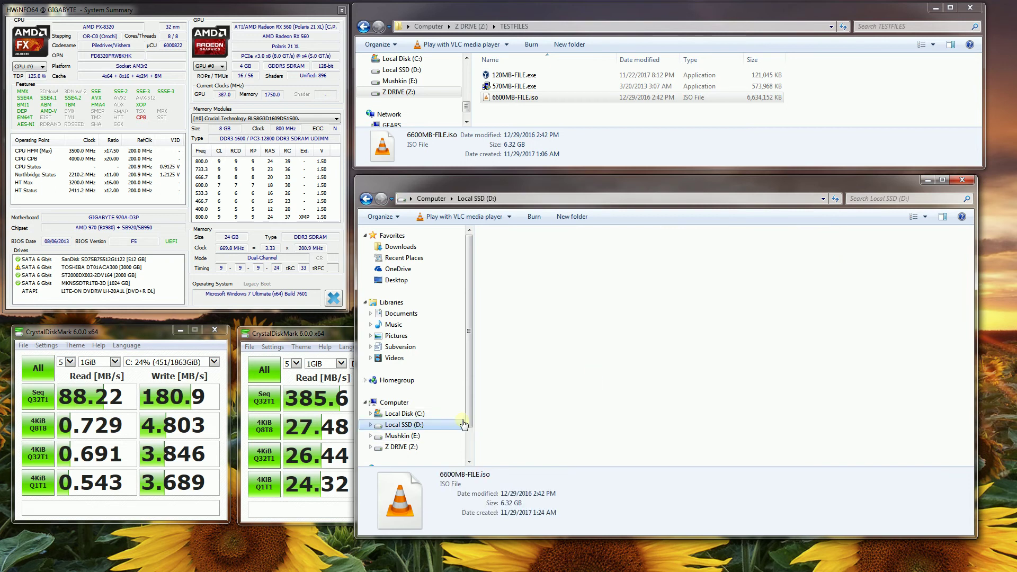
pyautogui.doubleClick(525, 259)
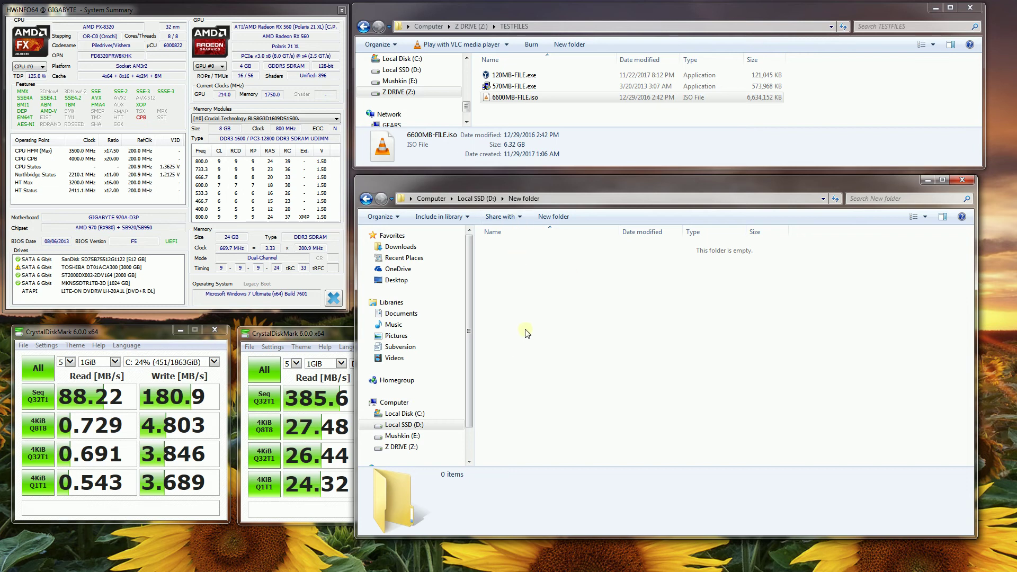
pyautogui.click(512, 75)
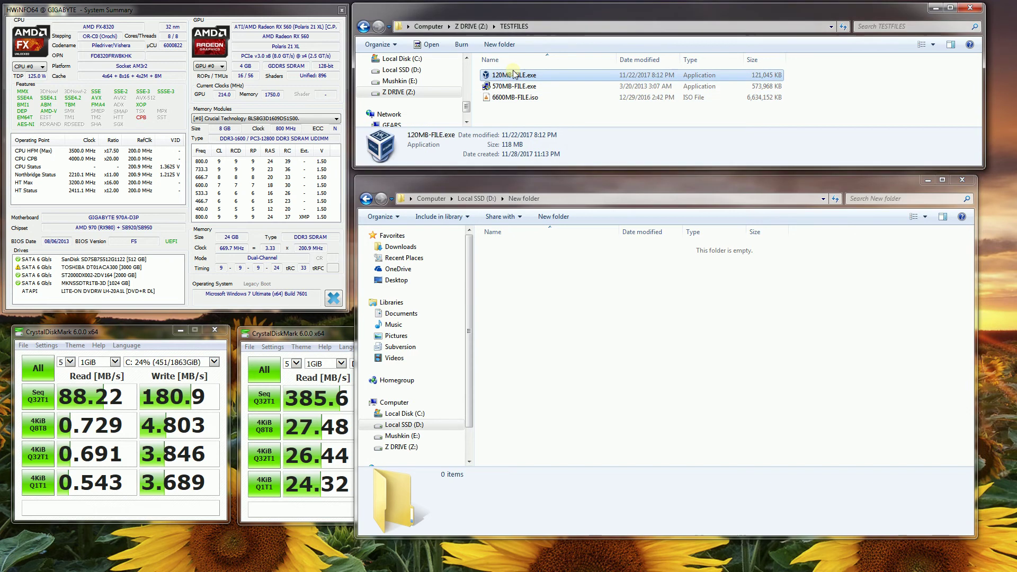
pyautogui.moveTo(512, 76); pyautogui.dragTo(572, 286)
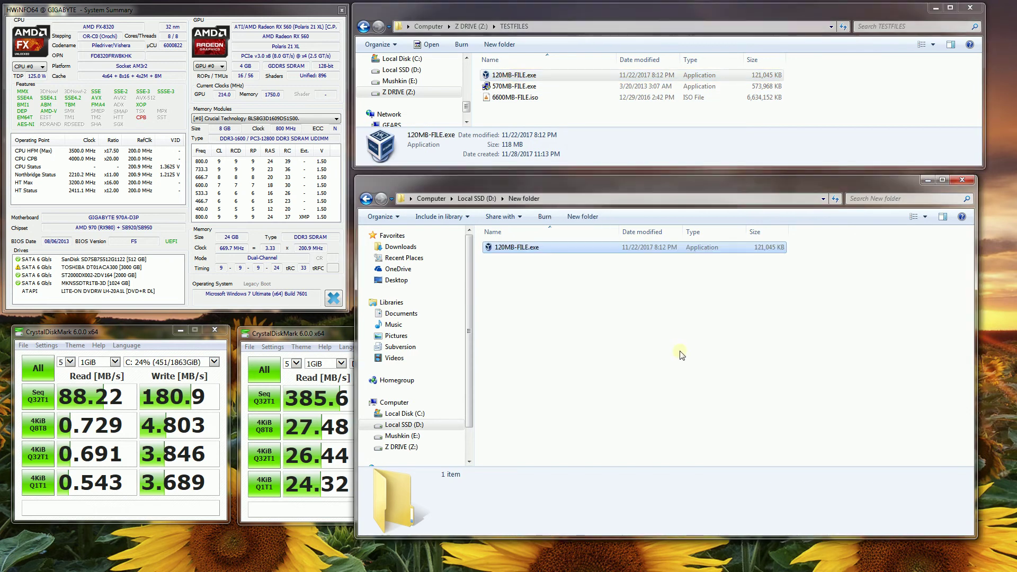
# Copy 570MB-FILE.exe and 6600MB-FILE.iso into D:\New folder and show detailed copy speed.
pyautogui.click(506, 88)
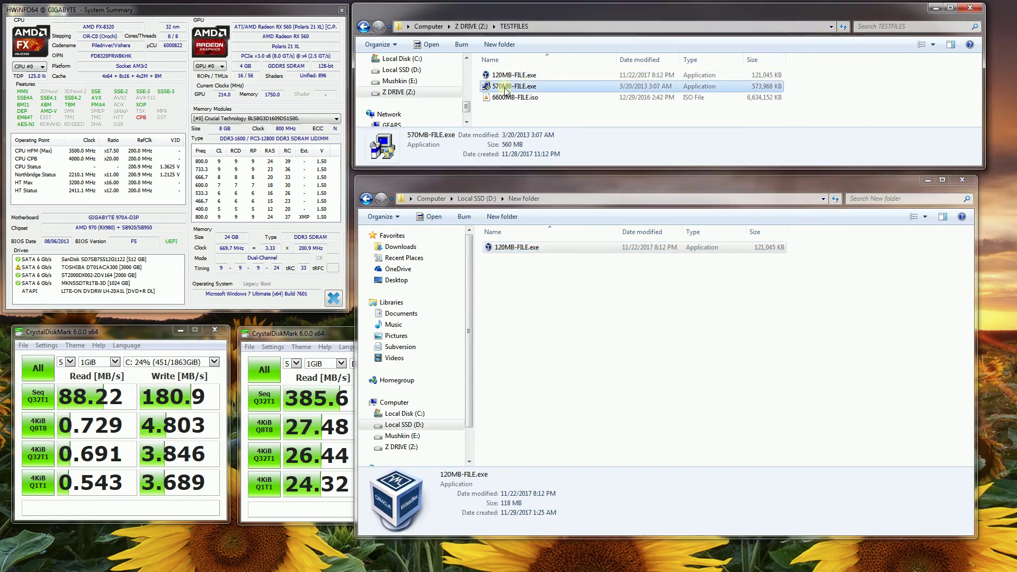
pyautogui.moveTo(506, 90); pyautogui.dragTo(567, 291)
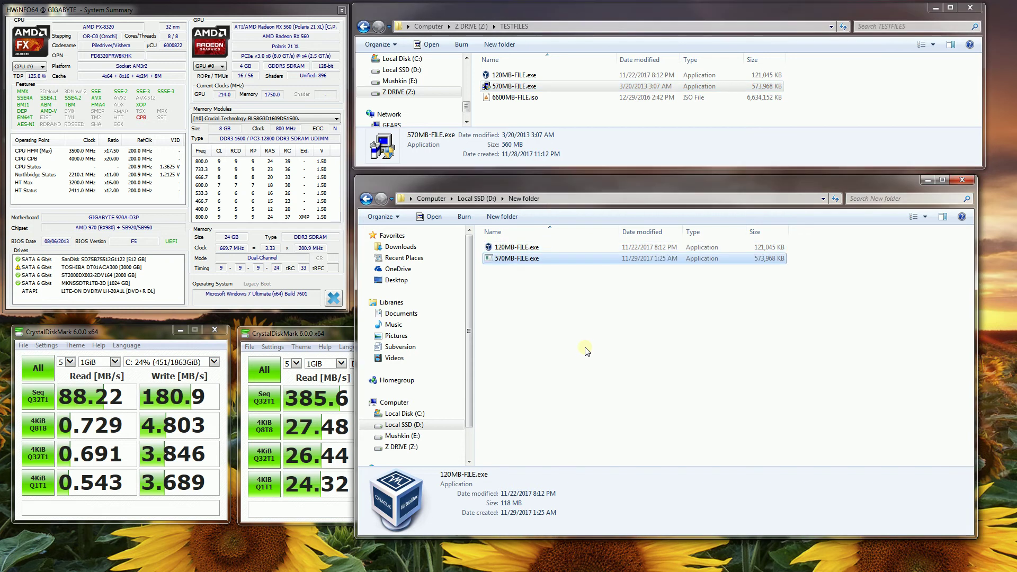
pyautogui.click(507, 98)
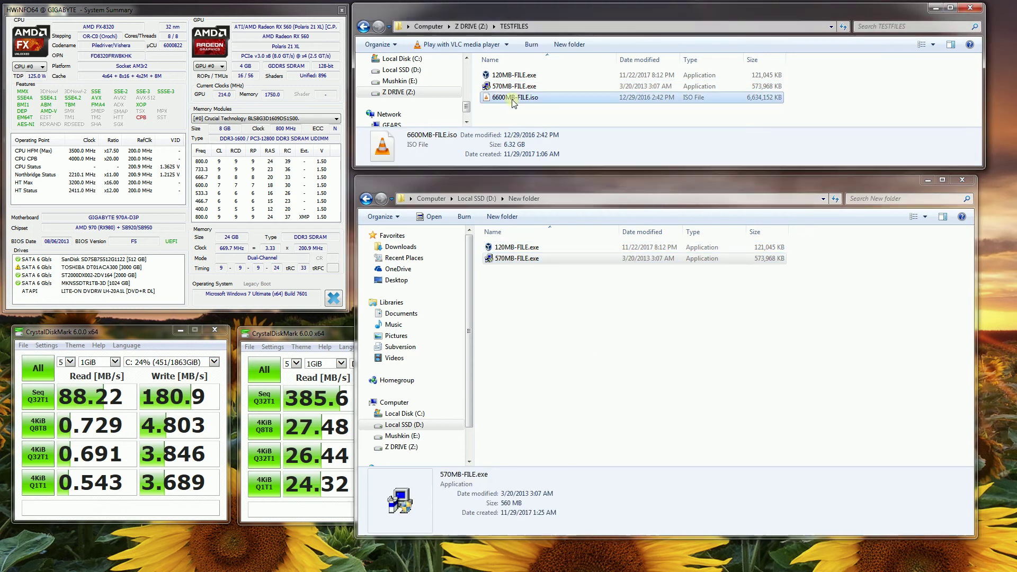
pyautogui.moveTo(503, 100); pyautogui.dragTo(558, 336)
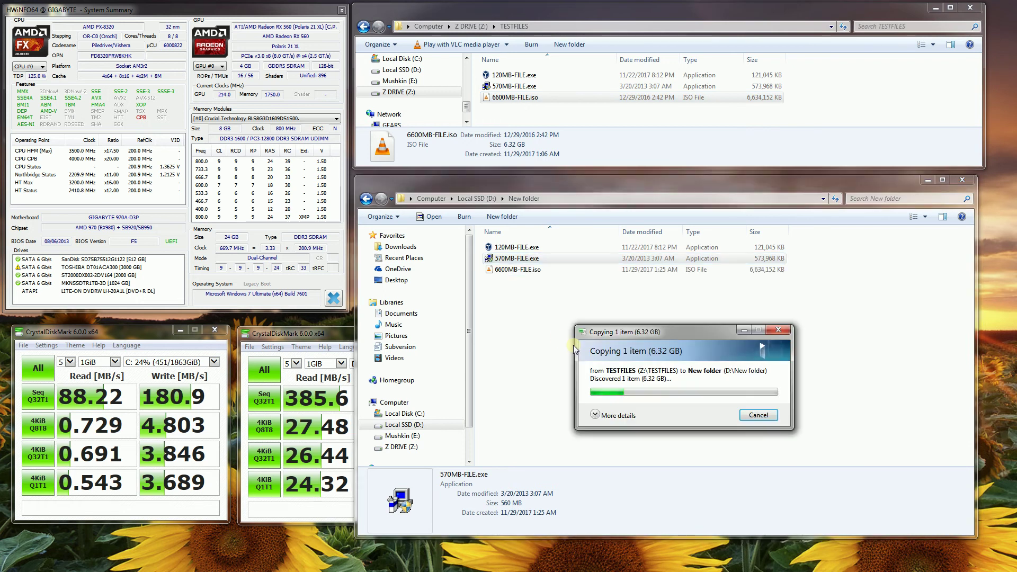
pyautogui.click(596, 416)
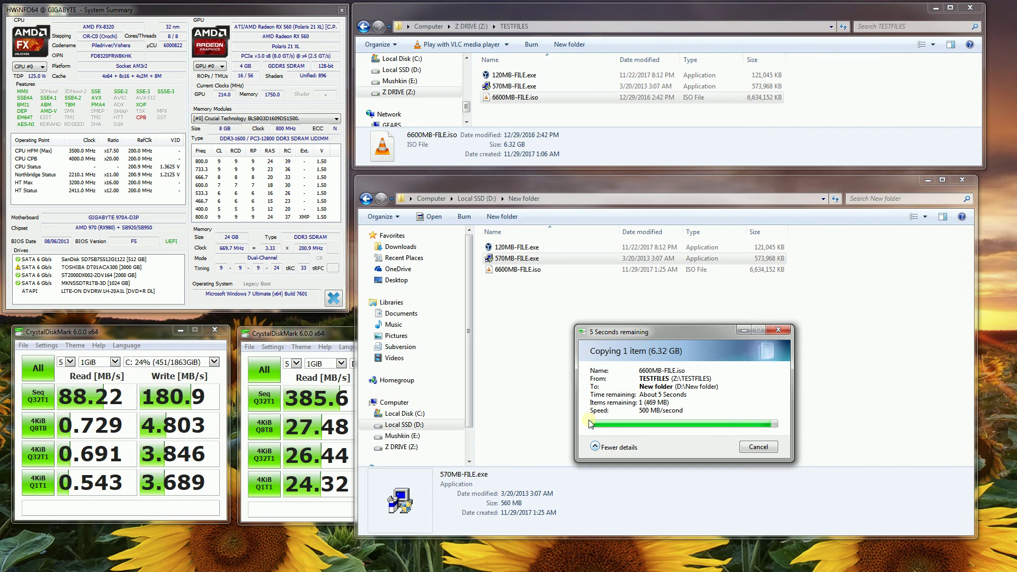
# Copy 120MB-FILE.exe, 570MB-FILE.exe and 6600MB-FILE.iso onto Mushkin (E:), showing detailed copy progress.
pyautogui.click(423, 438)
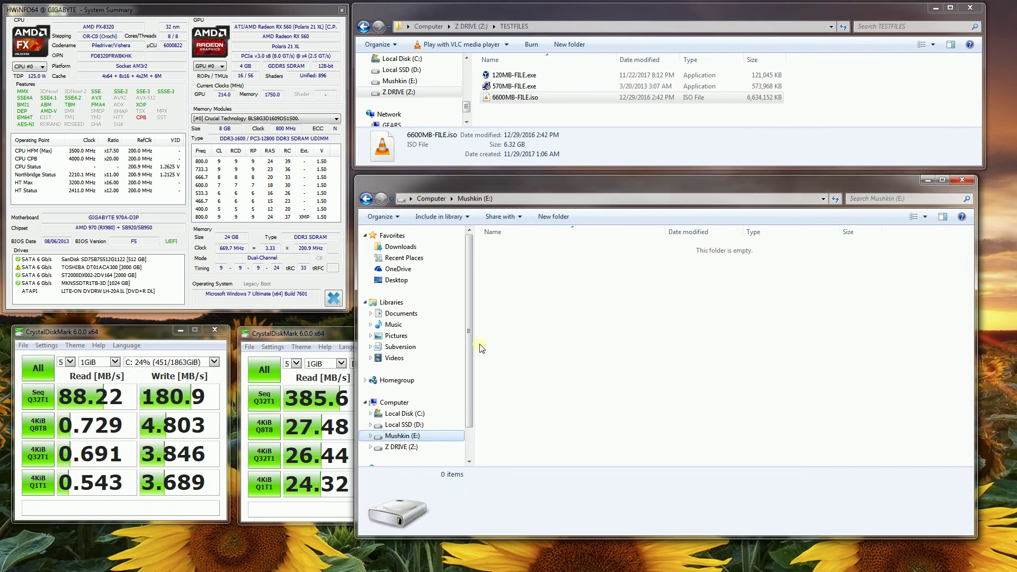
pyautogui.click(520, 77)
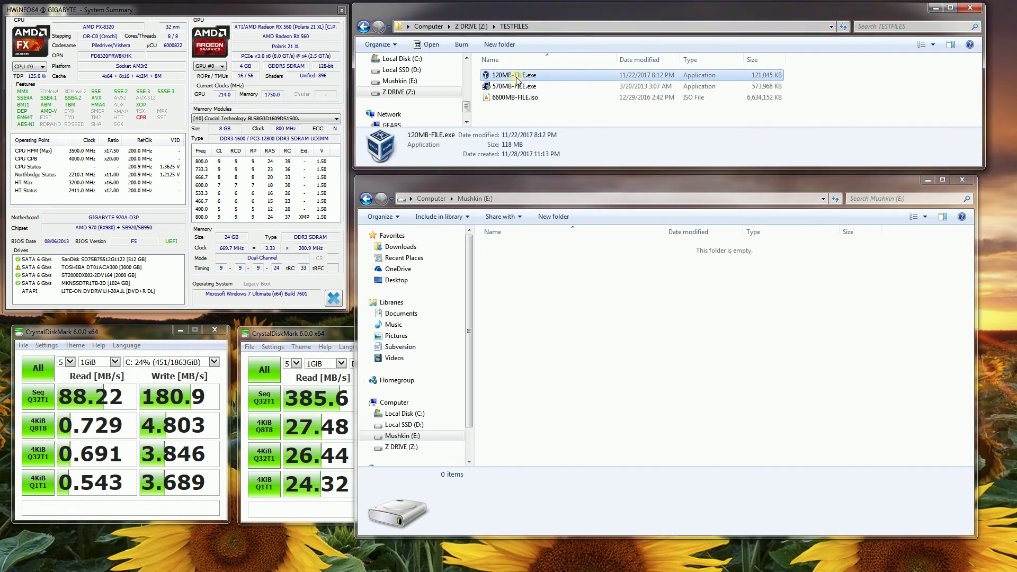
pyautogui.moveTo(517, 79); pyautogui.dragTo(592, 279)
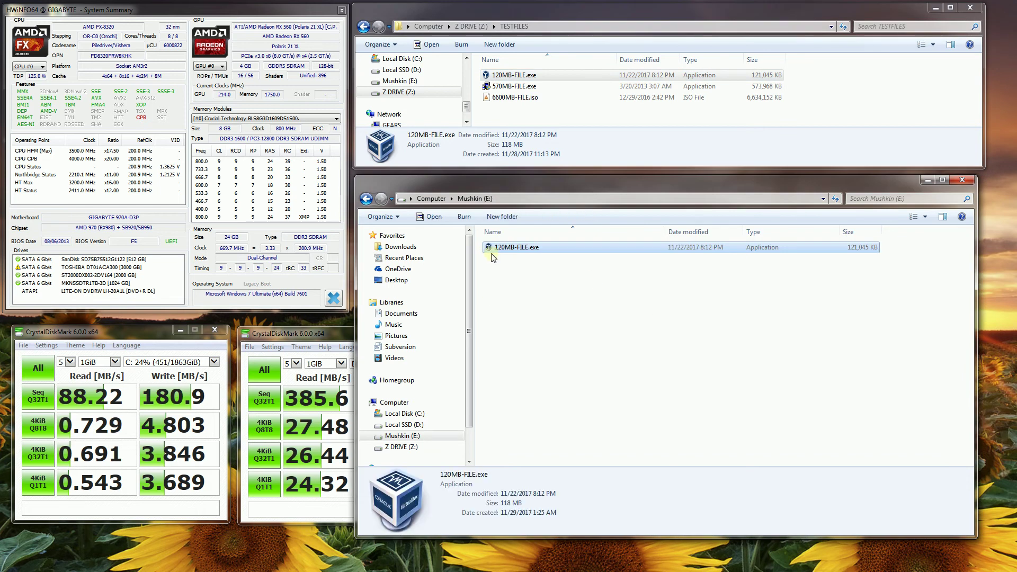
pyautogui.moveTo(512, 87); pyautogui.dragTo(621, 290)
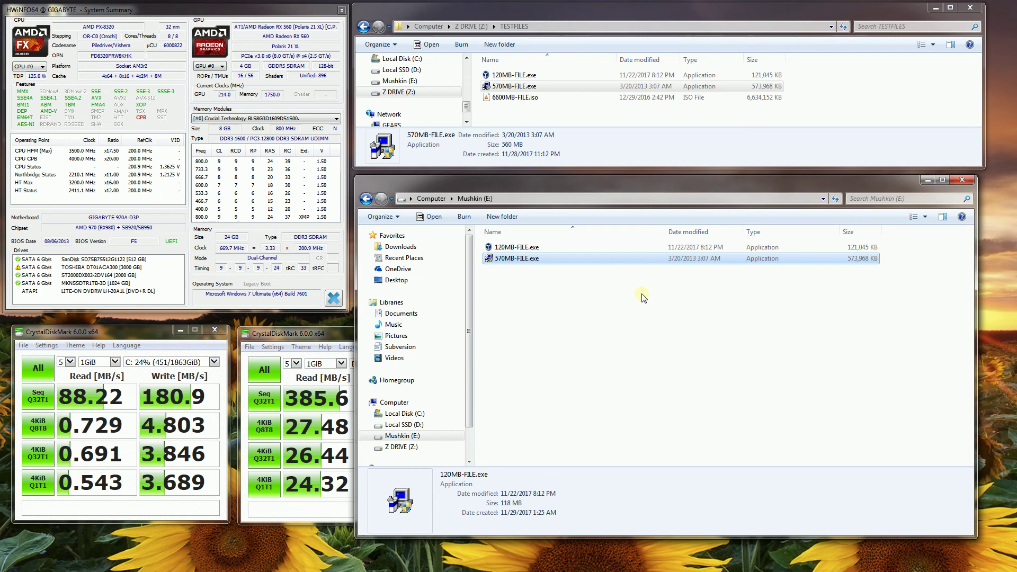
pyautogui.click(522, 99)
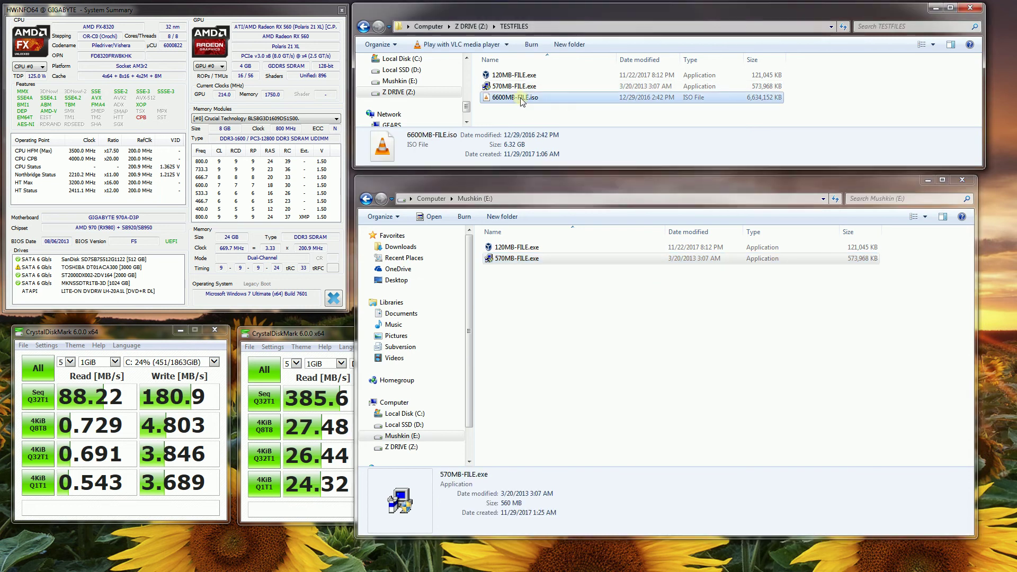
pyautogui.moveTo(522, 99); pyautogui.dragTo(548, 339)
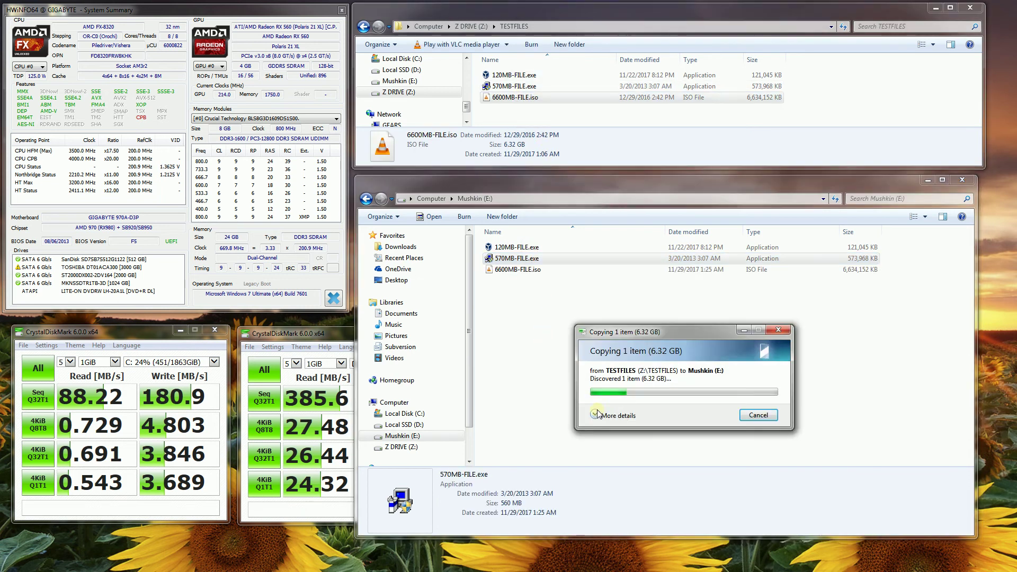
pyautogui.click(597, 414)
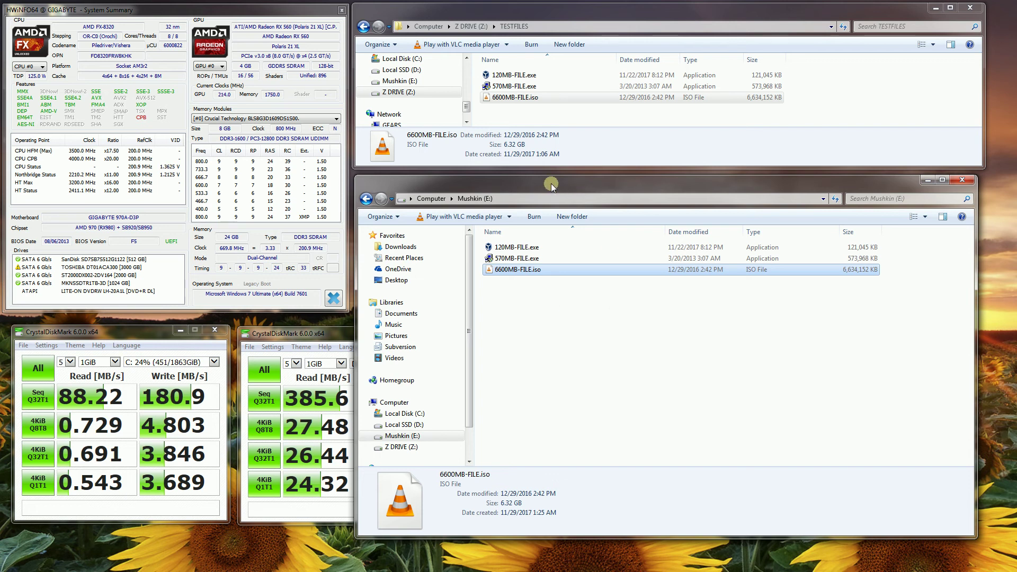
pyautogui.moveTo(540, 181); pyautogui.dragTo(565, 192)
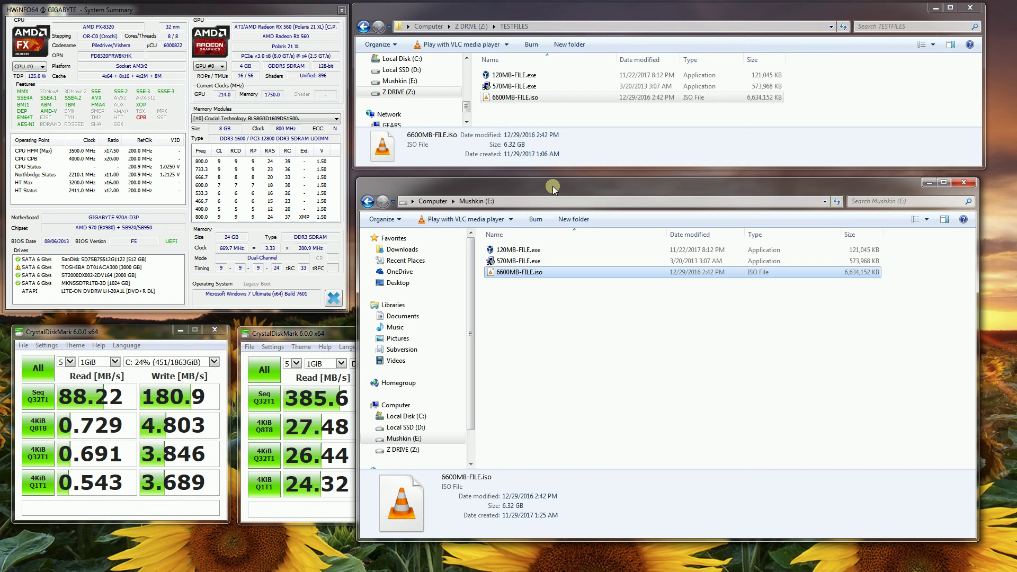
# Select and permanently delete the three test files in Z:\TESTFILES.
pyautogui.click(548, 131)
pyautogui.moveTo(582, 118); pyautogui.dragTo(468, 55)
pyautogui.press('Delete')
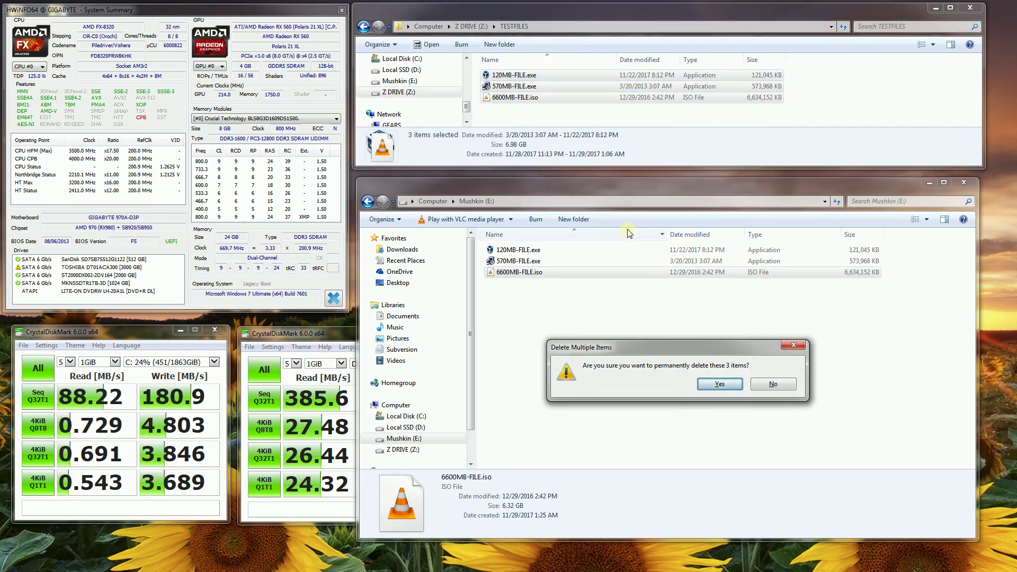
pyautogui.press('Escape')
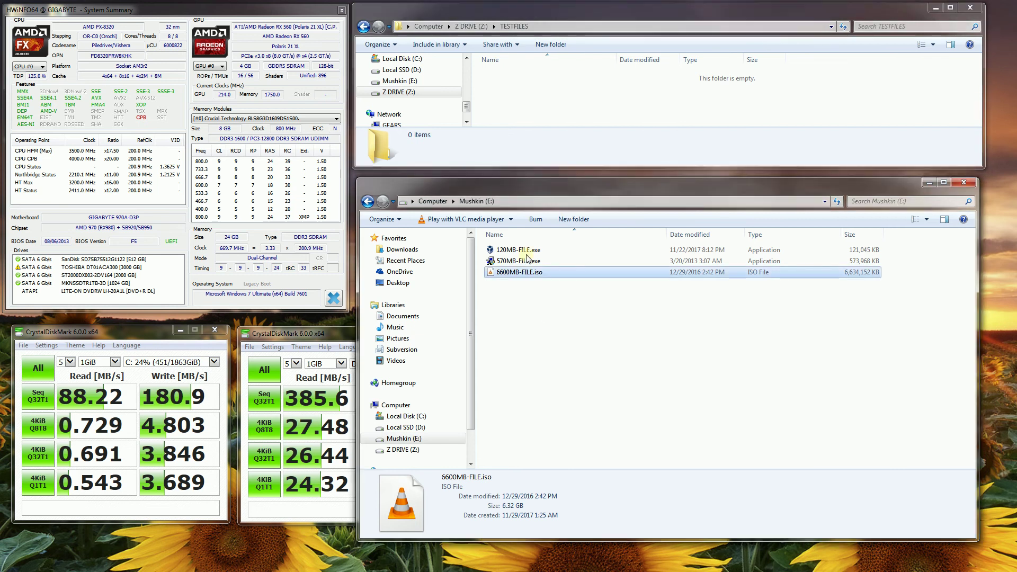
# Copy 120MB-FILE.exe, 570MB-FILE.exe and 6600MB-FILE.iso from Mushkin (E:) back into TESTFILES, showing details.
pyautogui.click(578, 250)
pyautogui.moveTo(513, 252); pyautogui.dragTo(633, 96)
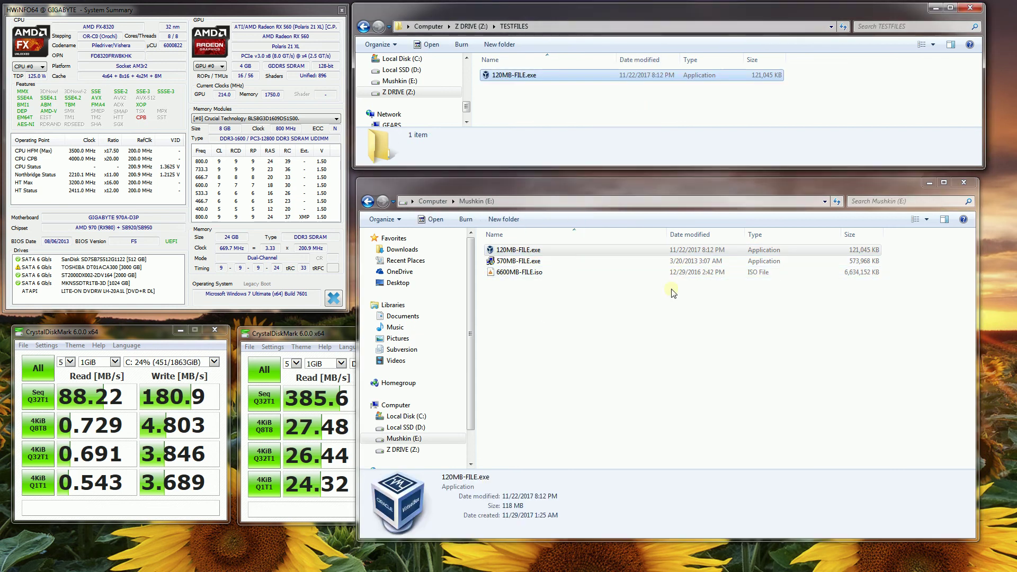
pyautogui.moveTo(568, 268); pyautogui.dragTo(686, 99)
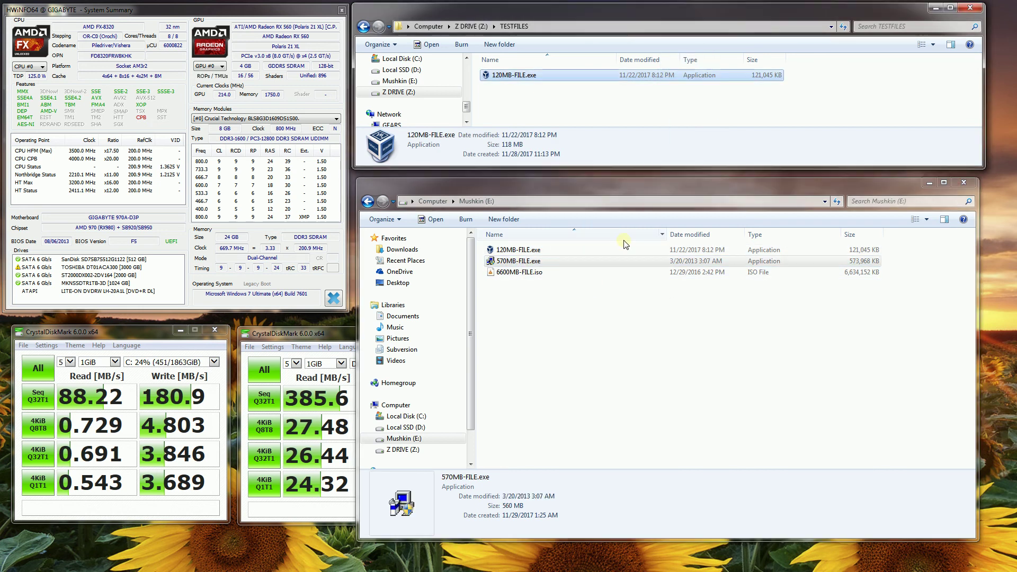
pyautogui.click(517, 274)
pyautogui.moveTo(520, 276); pyautogui.dragTo(684, 101)
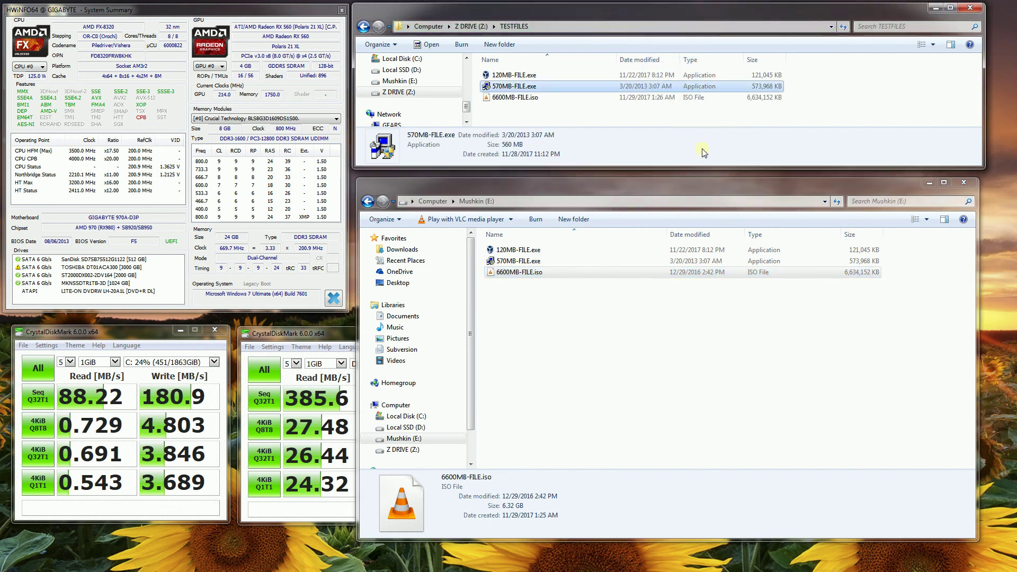
pyautogui.click(594, 416)
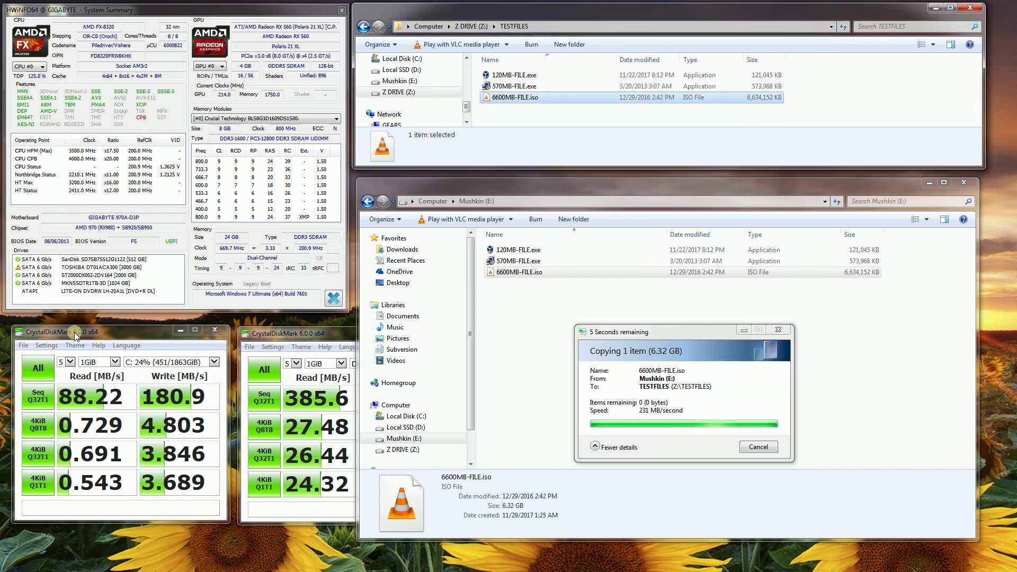
# Minimize the Mushkin Explorer window and bring the Amazon Mushkin TRIACTOR-3D listing ($259.99) forward.
pyautogui.click(928, 184)
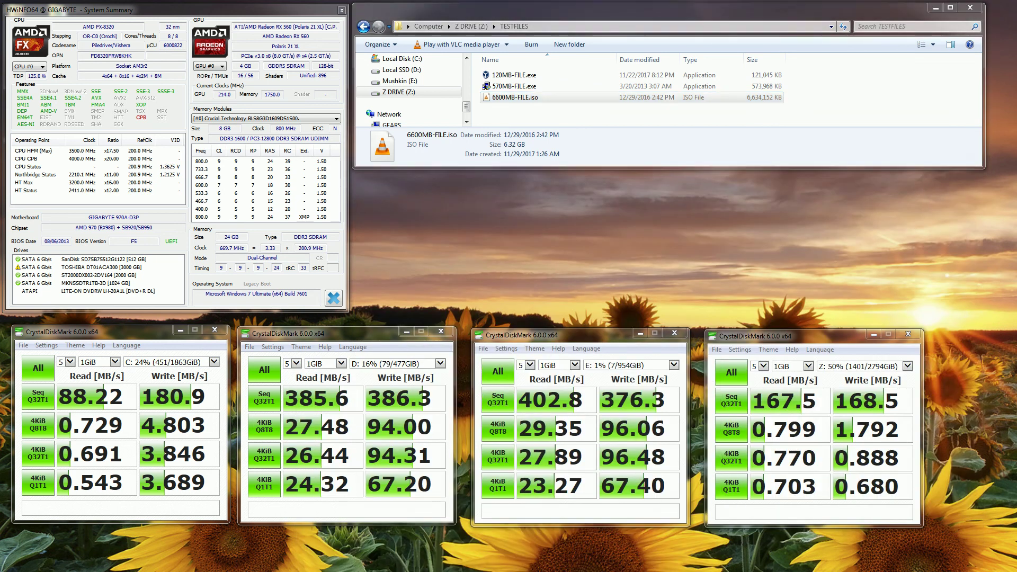
pyautogui.hotkey('alt', 'Tab')
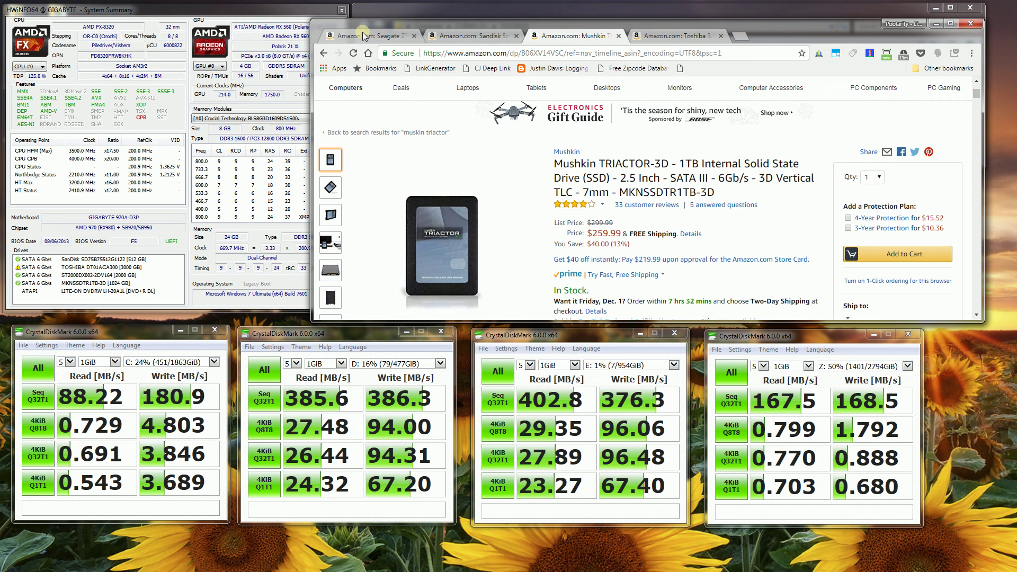
# Show the Seagate FireCuda listing ($92.92), then bring the C:, D:, E: and Z: benchmarks forward in turn.
pyautogui.hotkey('ctrl', '1')
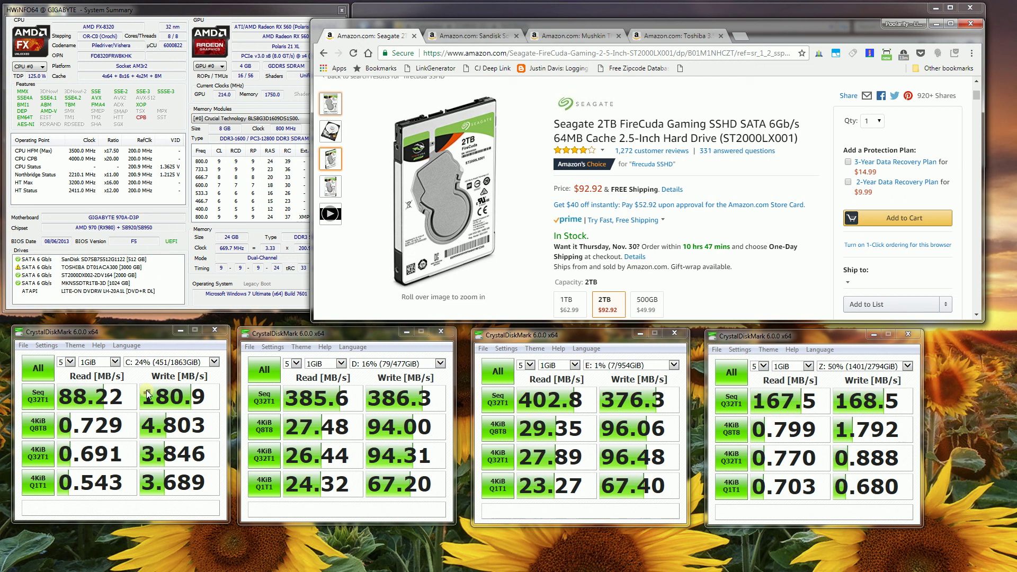
pyautogui.click(126, 336)
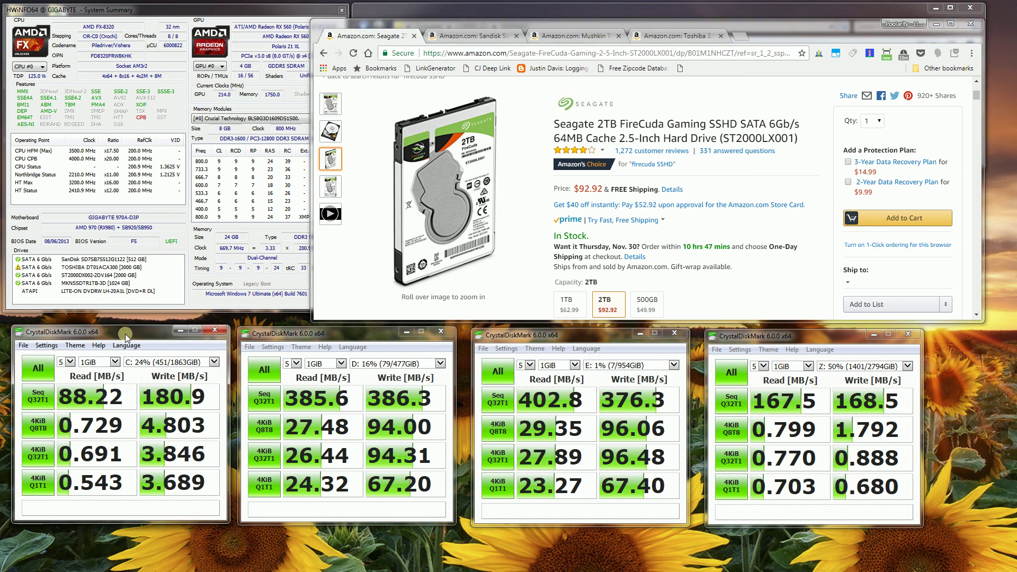
pyautogui.click(348, 341)
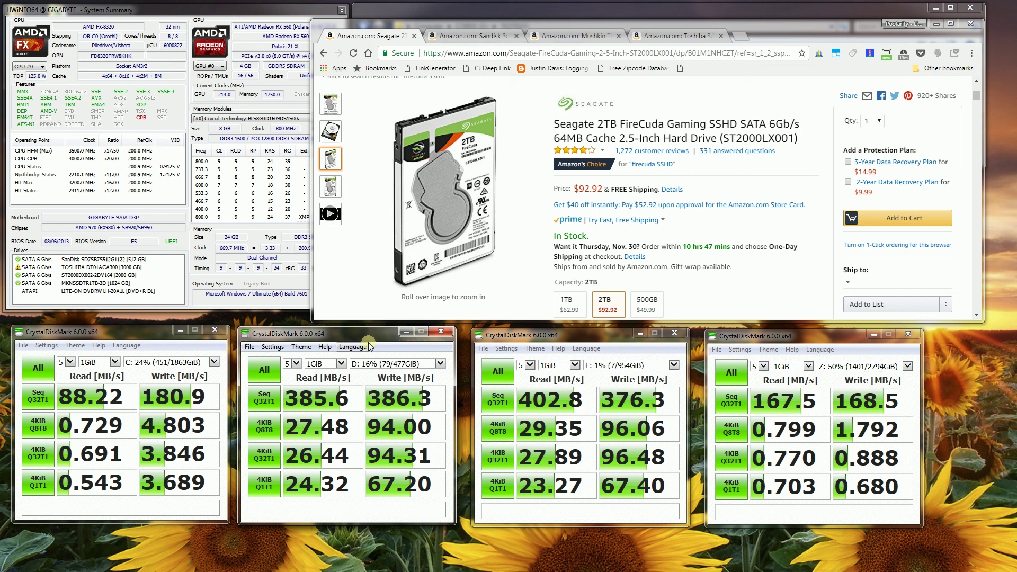
pyautogui.click(609, 341)
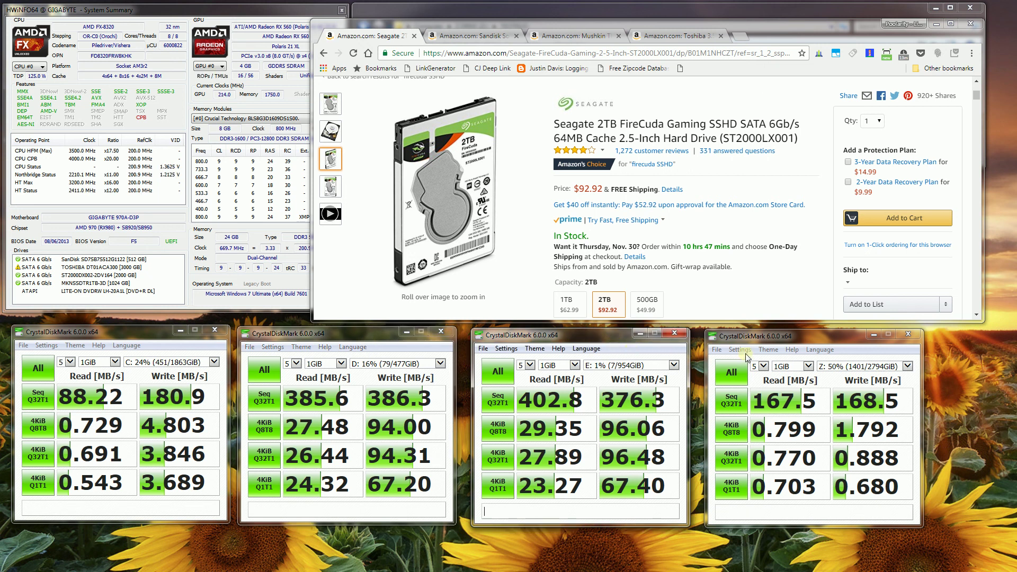
pyautogui.click(794, 337)
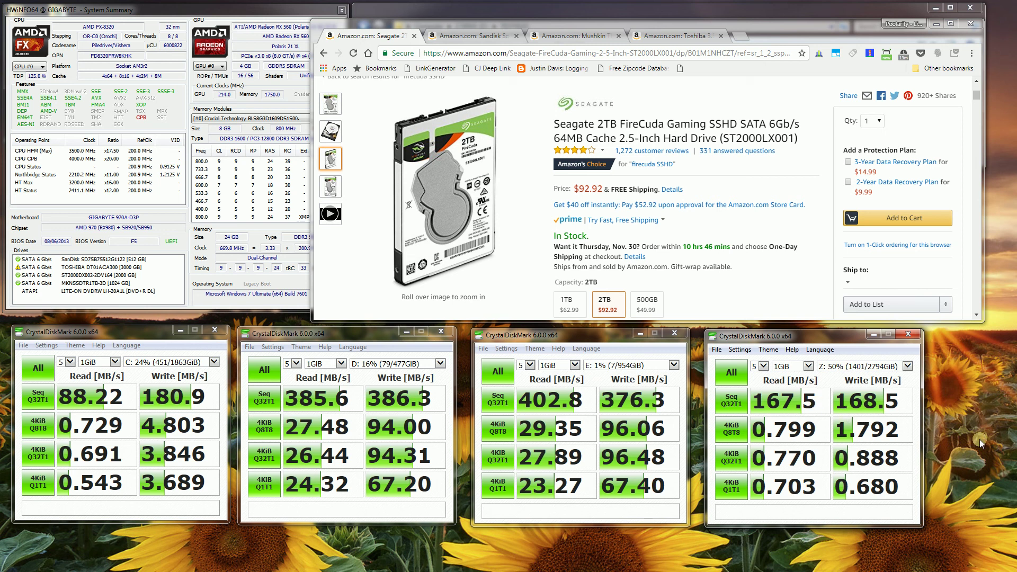
# Select the TOSHIBA drive in HWiNFO64's Drives list, then return to the Mushkin TRIACTOR-3D 1TB listing.
pyautogui.click(22, 268)
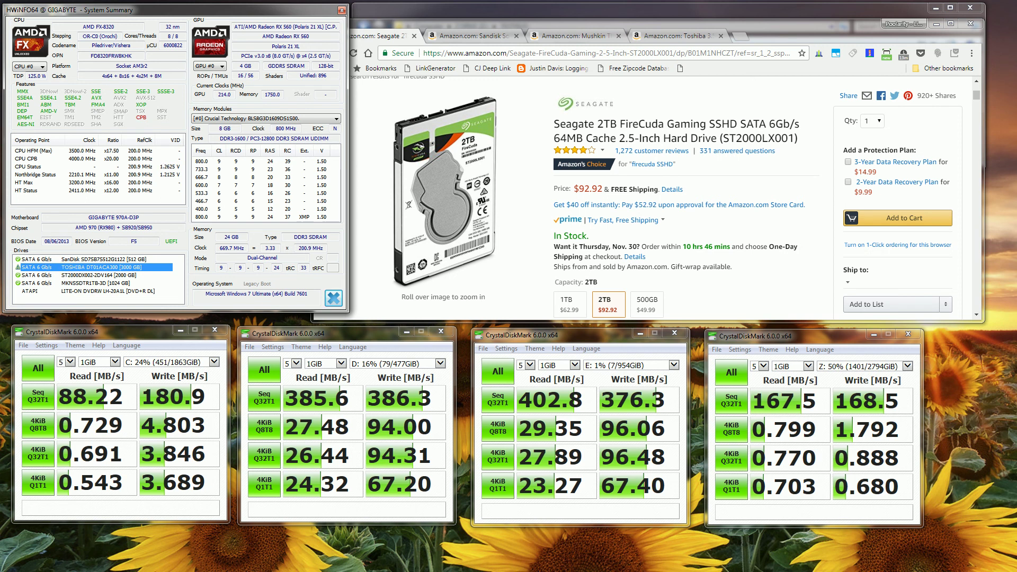
pyautogui.click(569, 35)
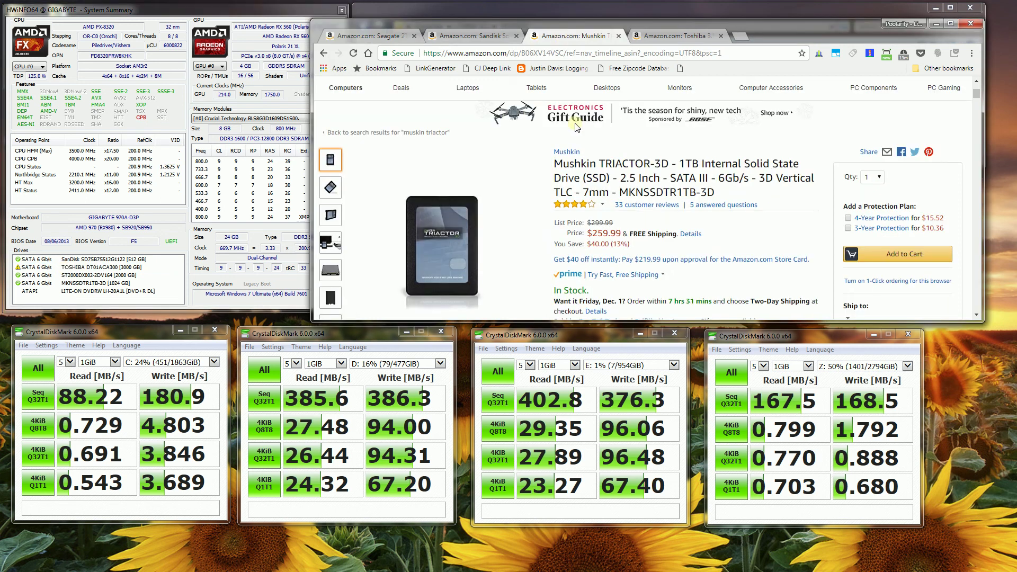